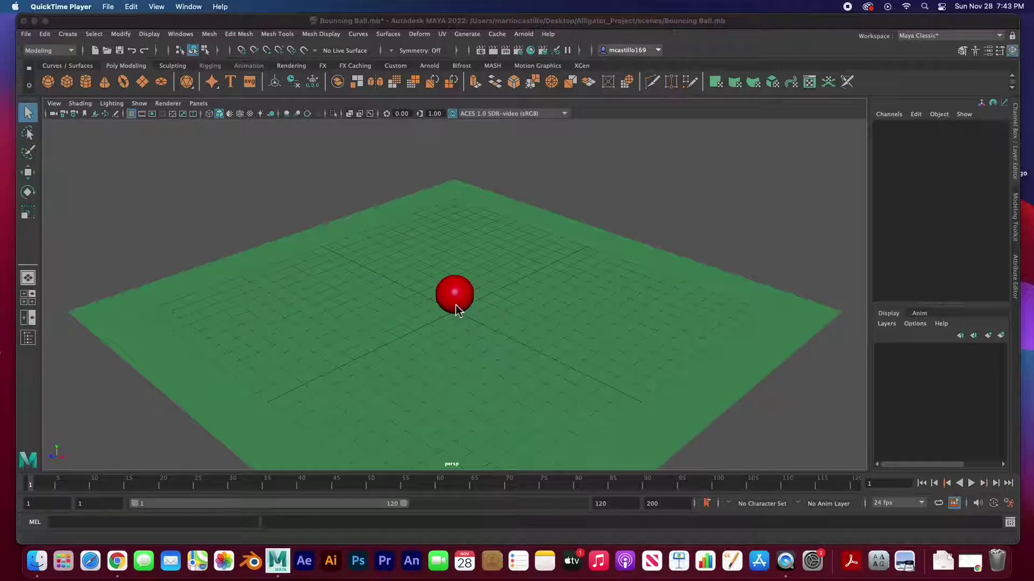
- Inspect the green plane's lambert2 material in the Attribute Editor
click(265, 261)
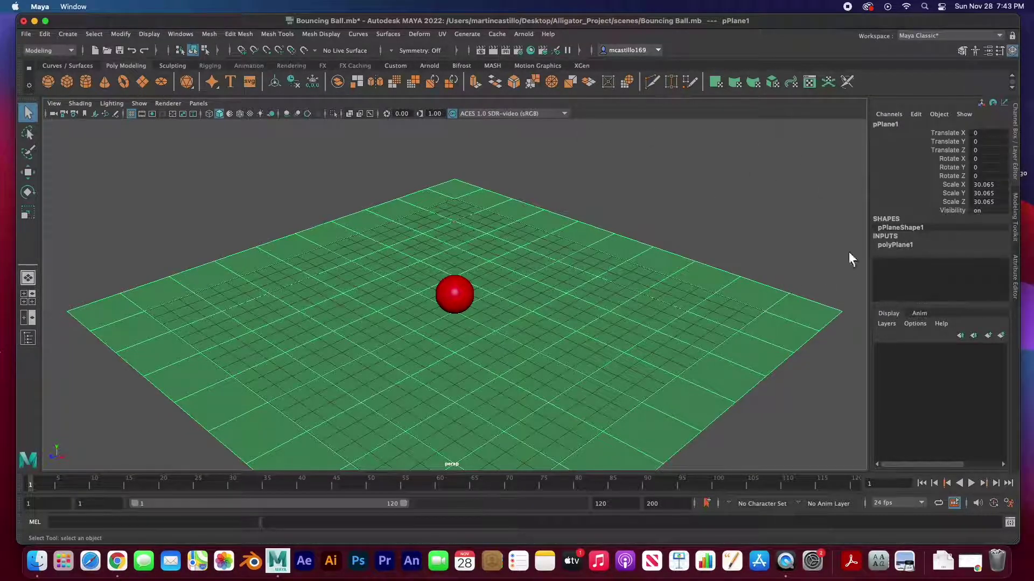
click(989, 52)
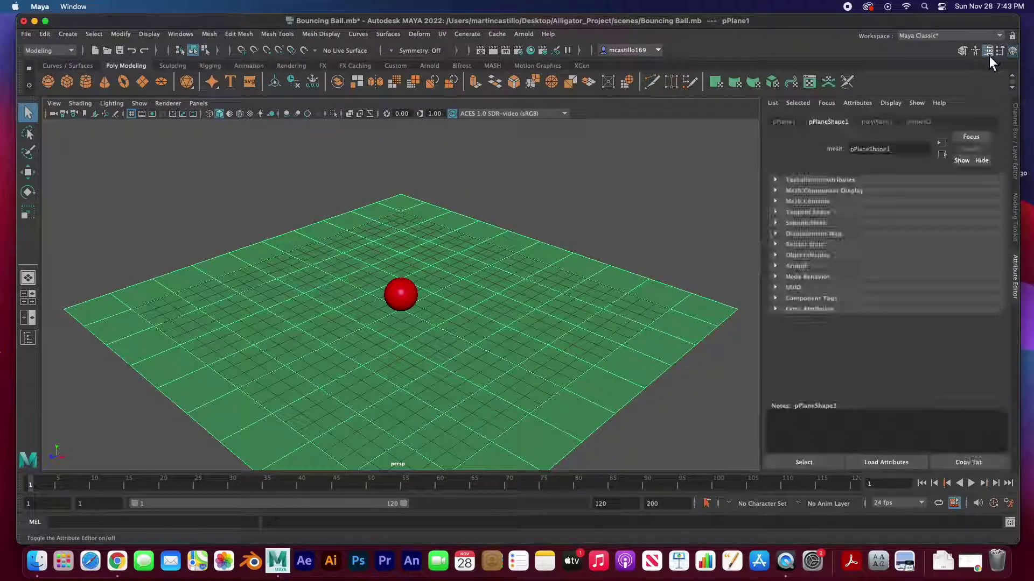
click(925, 123)
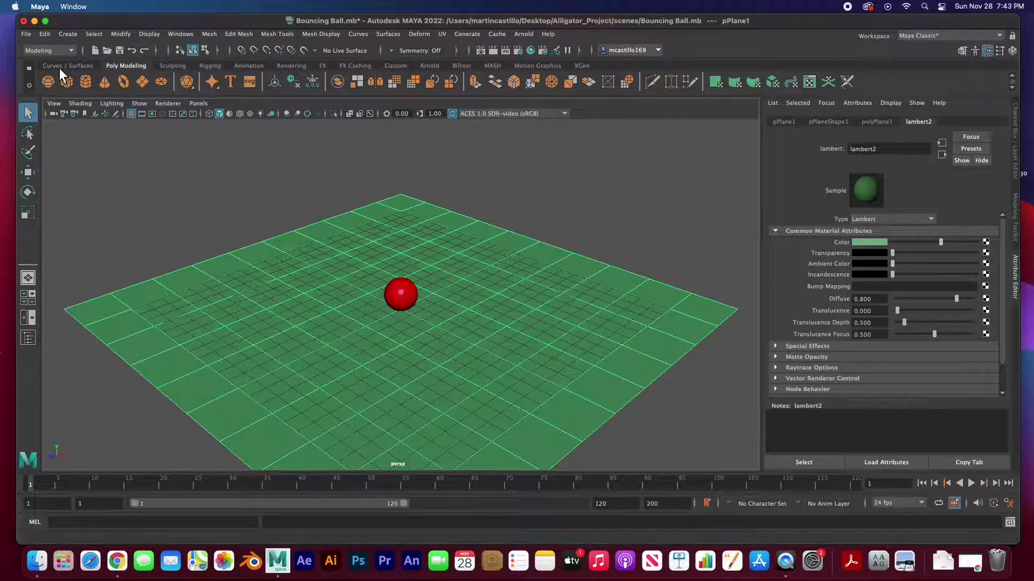
- Show the red ball's blinn1 material settings and maximize the front view
click(416, 302)
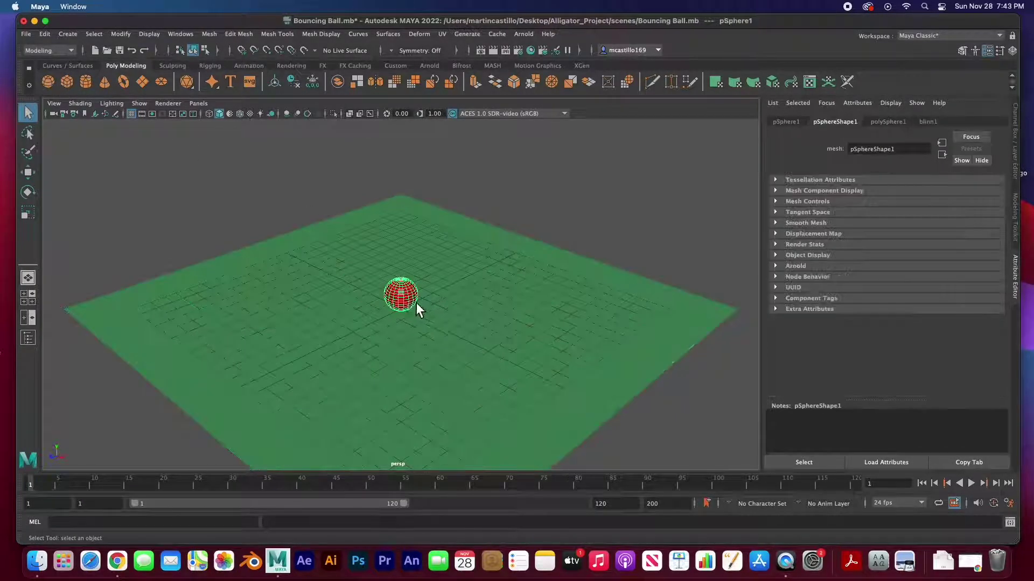
click(934, 122)
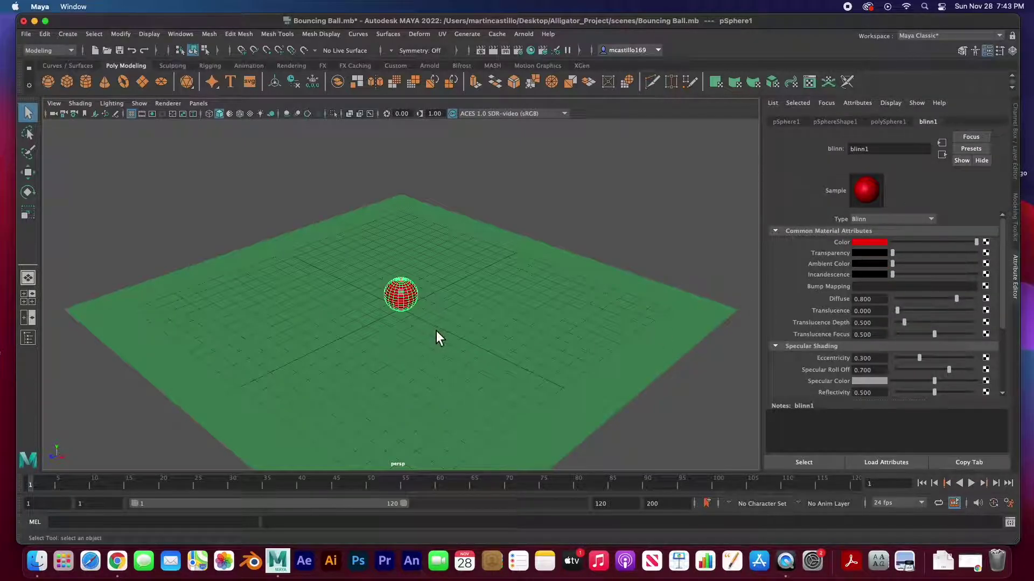
key(space)
key(space)
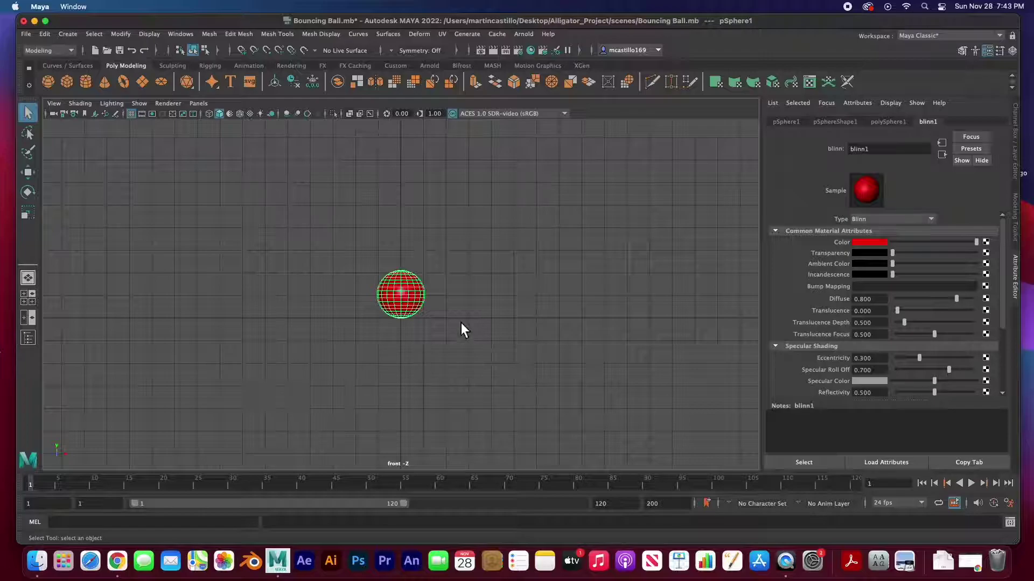
- Select the band of faces across the ball's middle in face mode
scroll(460, 321, up, 5)
right_click(408, 267)
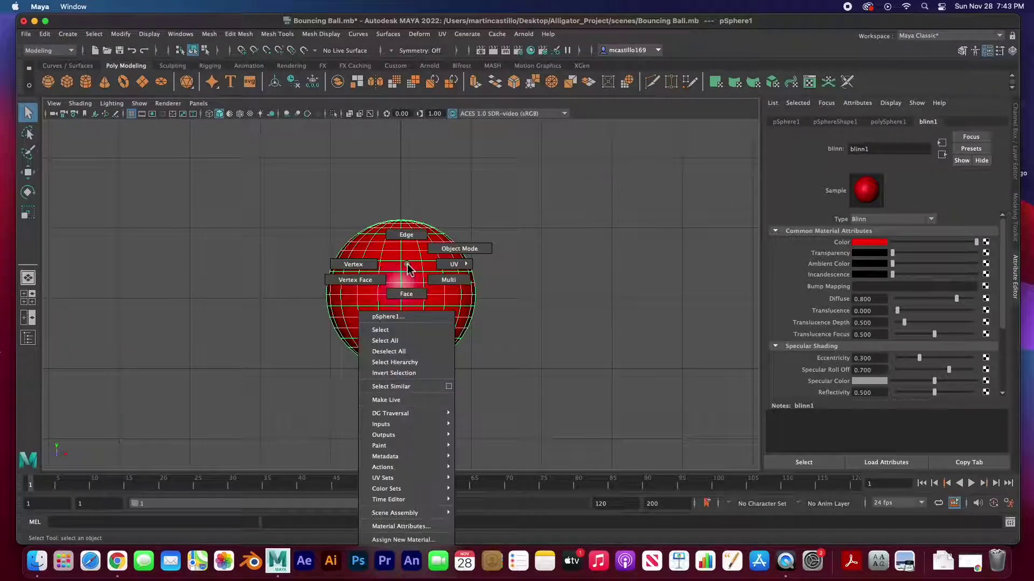
click(405, 295)
drag(298, 277, 516, 312)
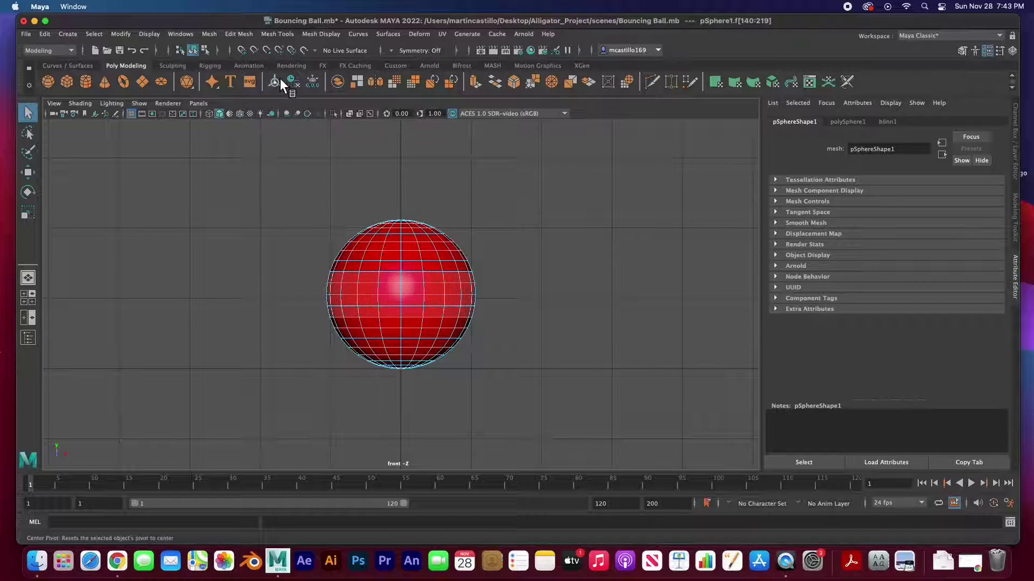
- Assign a new yellow Blinn material to the middle faces and clear the selection
click(290, 65)
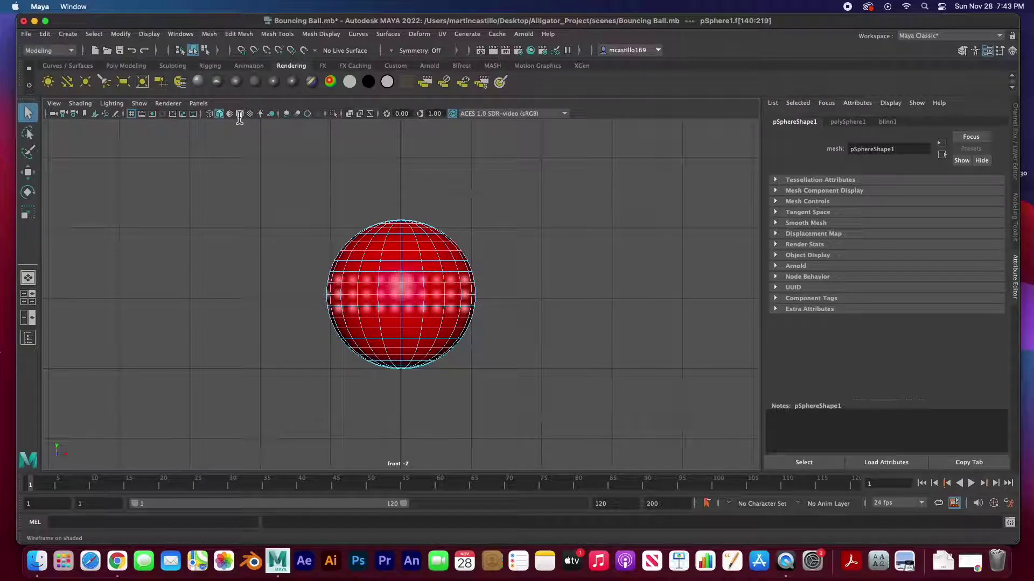
click(240, 85)
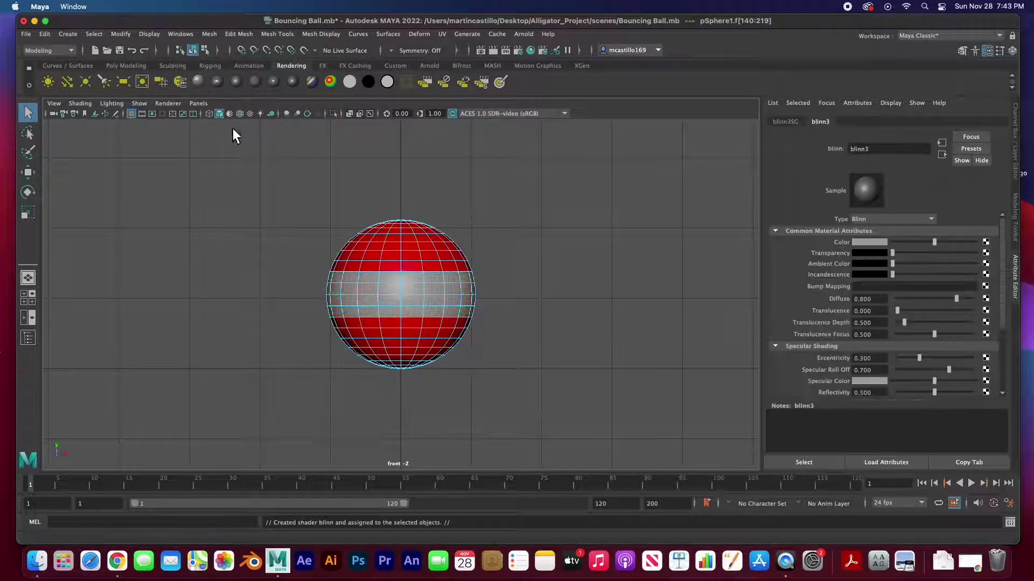
click(876, 244)
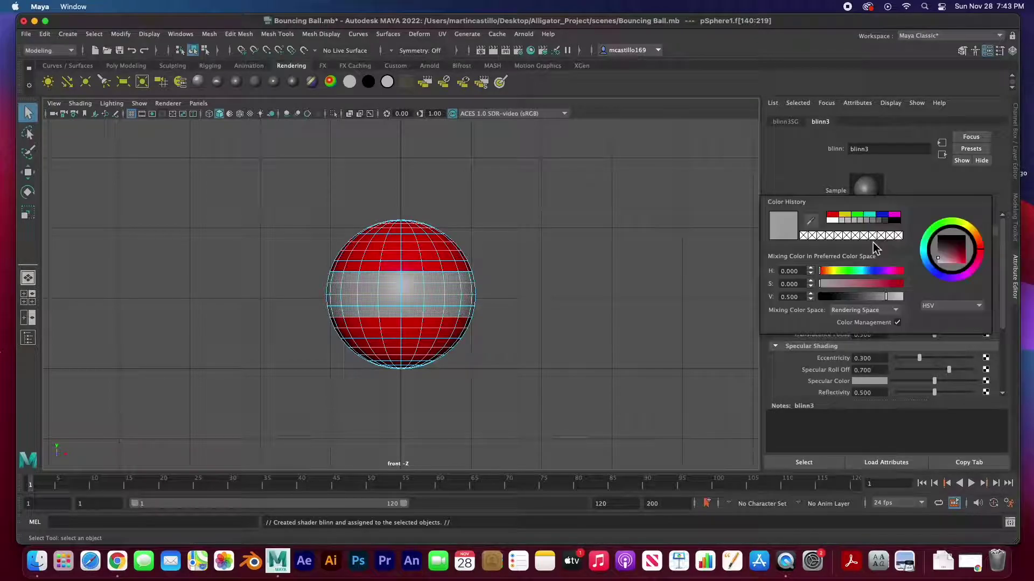
click(845, 214)
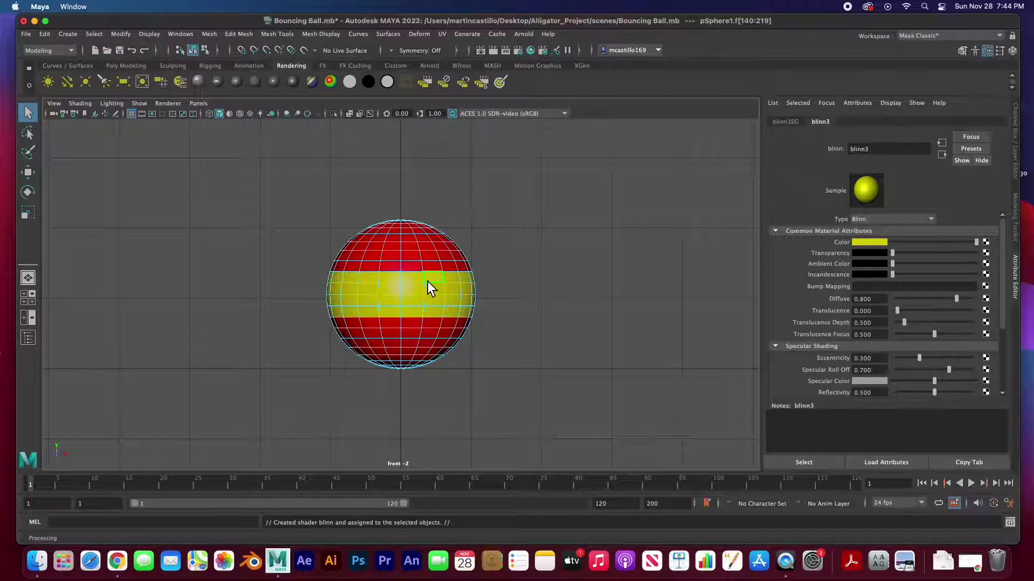
click(517, 250)
key(space)
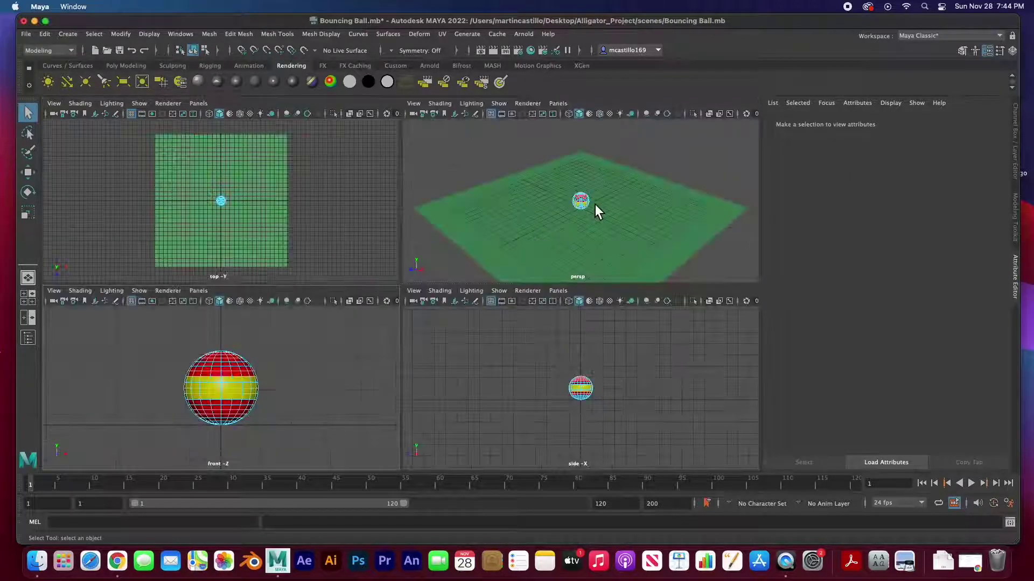
- Maximize the perspective view and return to object selection mode
key(space)
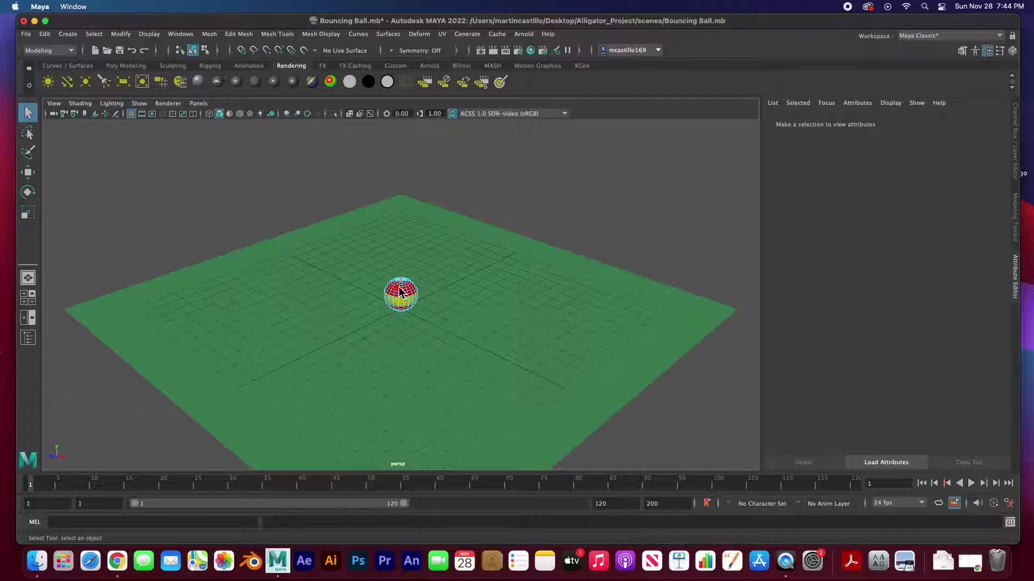
right_drag(399, 287, 448, 256)
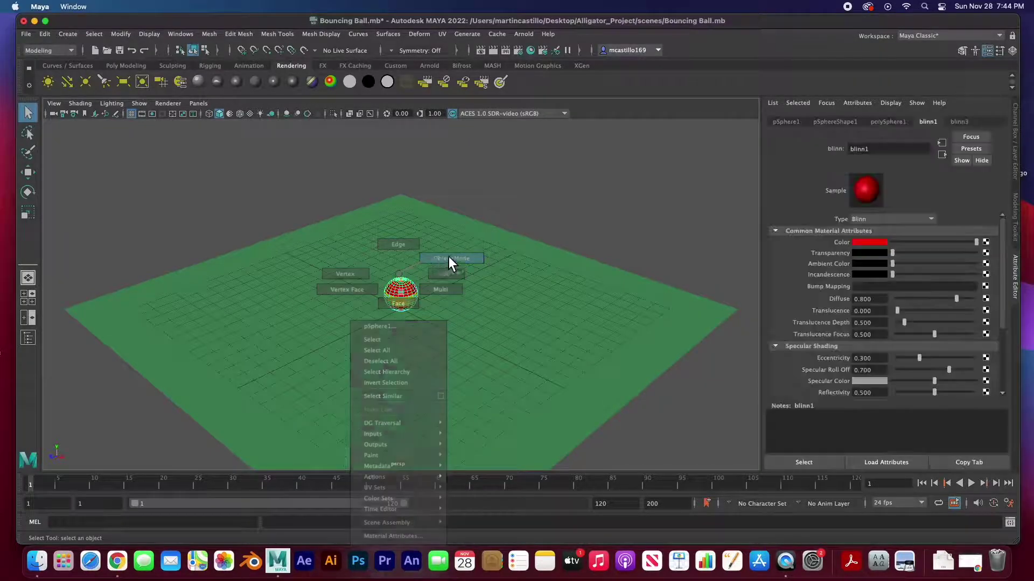
click(512, 206)
click(347, 273)
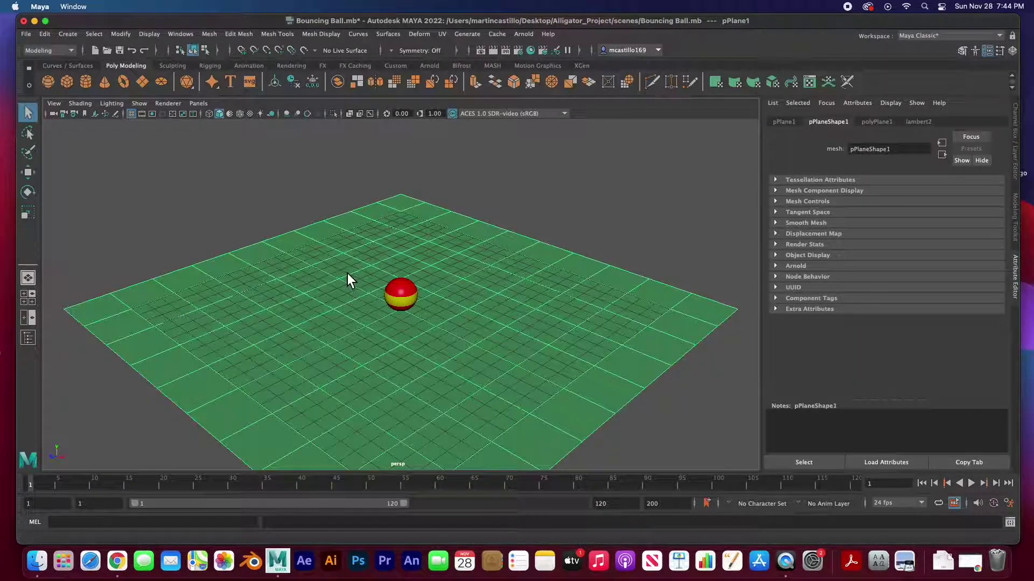
click(408, 305)
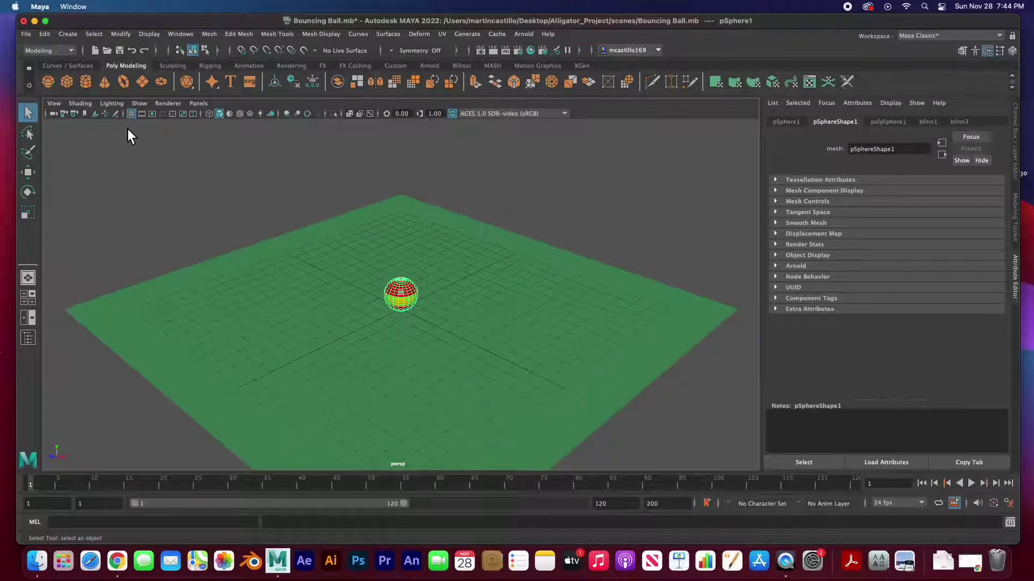
- Turn off Wireframe on Shaded and reselect the ball
click(131, 114)
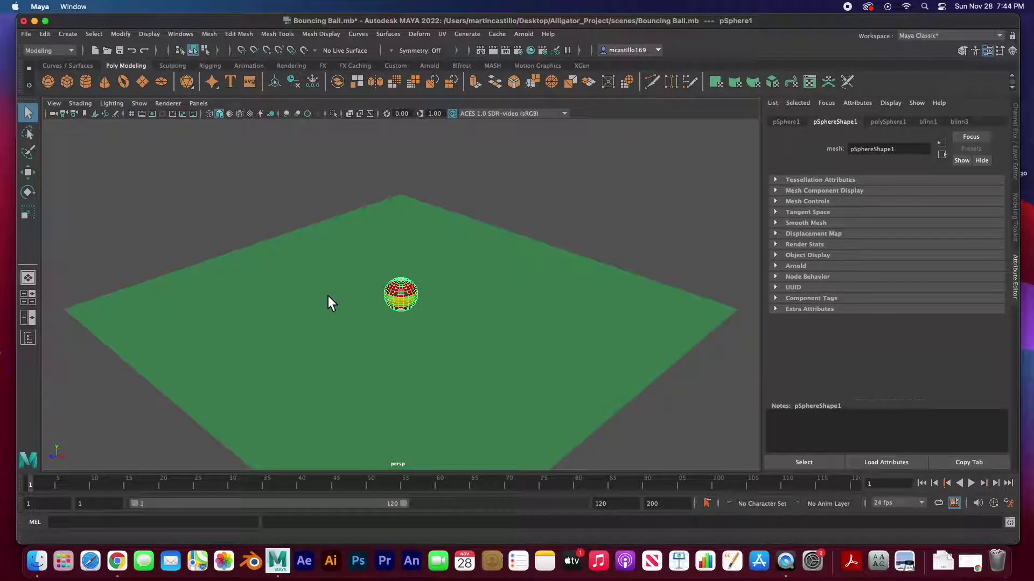
click(478, 223)
click(407, 308)
- Move the ball left to Translate X -11.757 and key it at frame 1
key(alt+v)
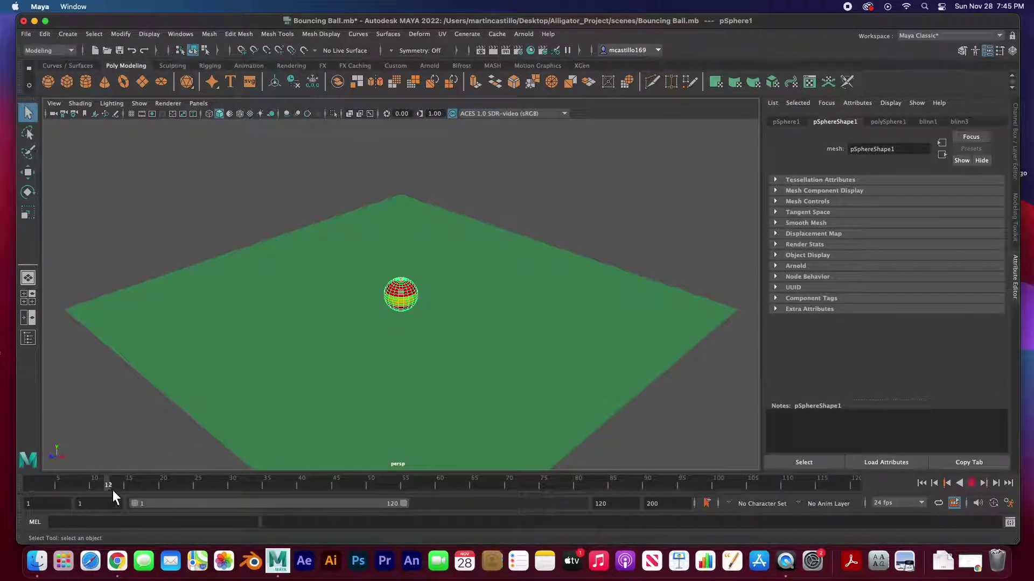
drag(69, 491, 33, 483)
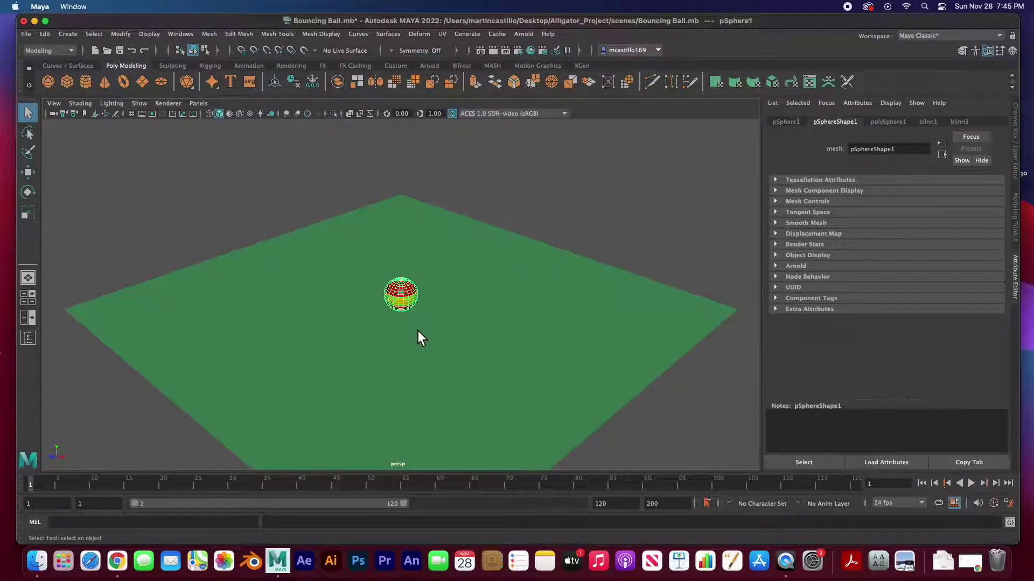
key(w)
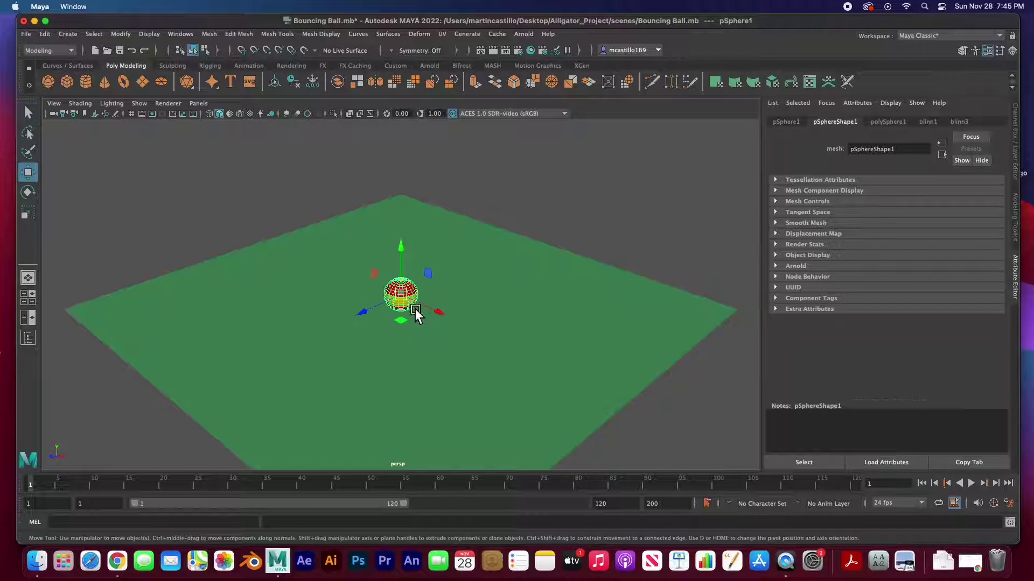
drag(447, 318, 319, 268)
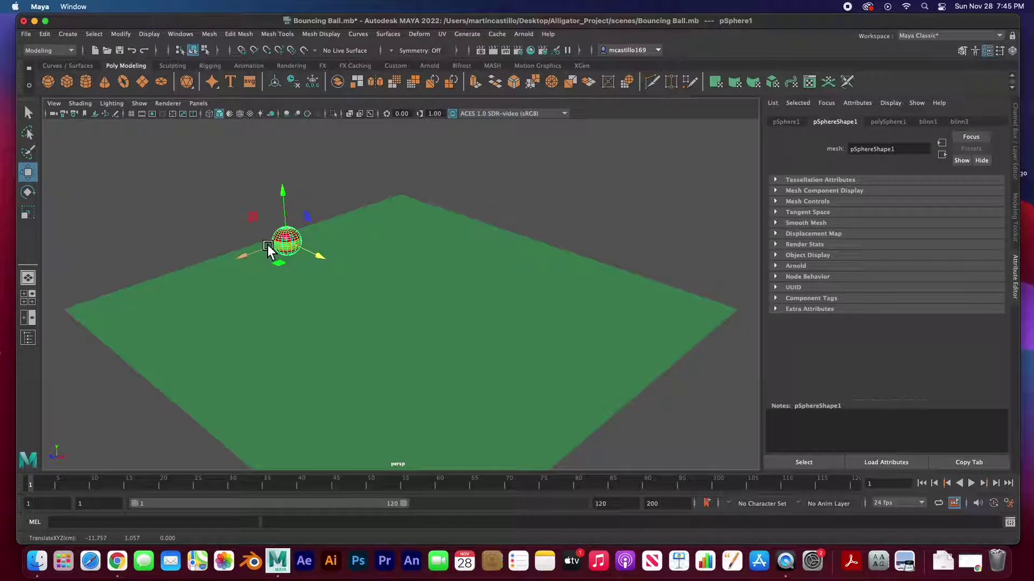
key(s)
click(1016, 141)
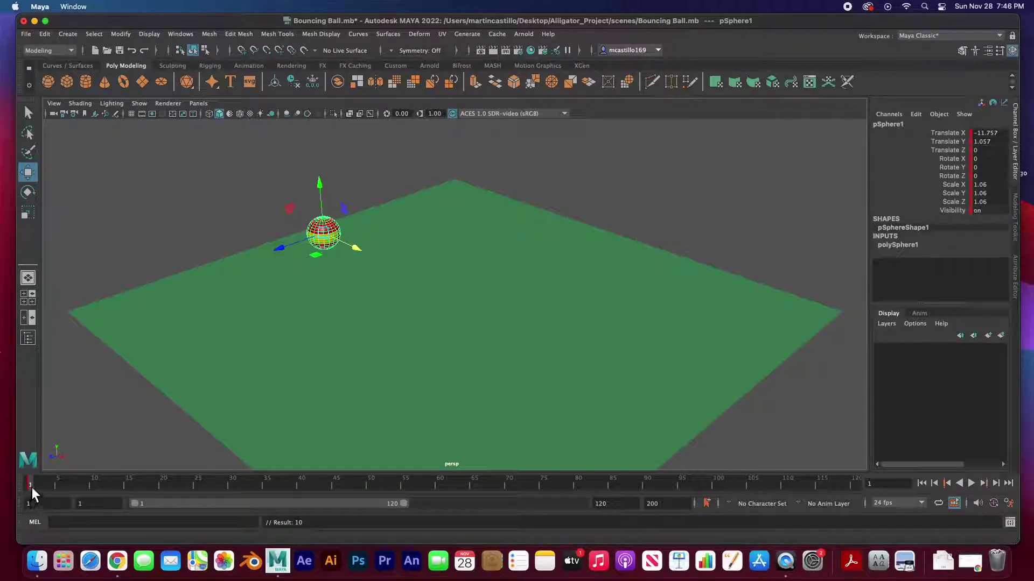
- Key the ball at Translate X 13.767 at frame 50, then move the timeline to frame 60
key(alt+v)
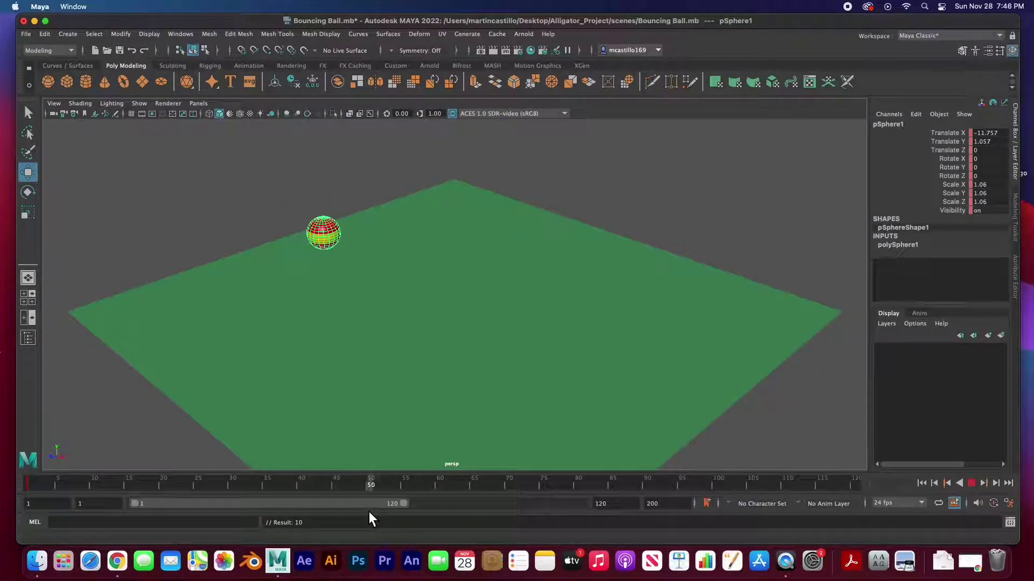
key(alt+v)
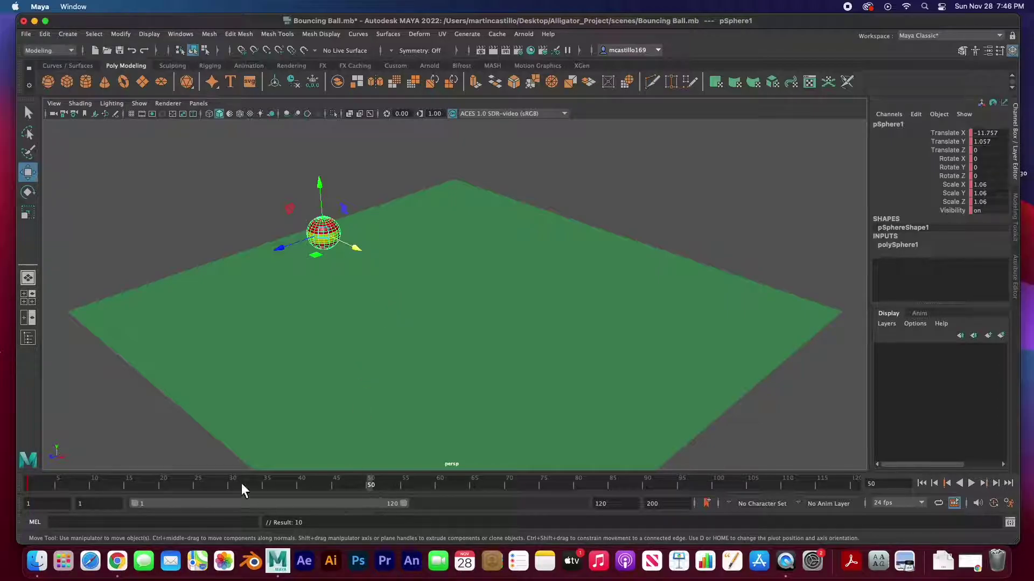
key(alt+v)
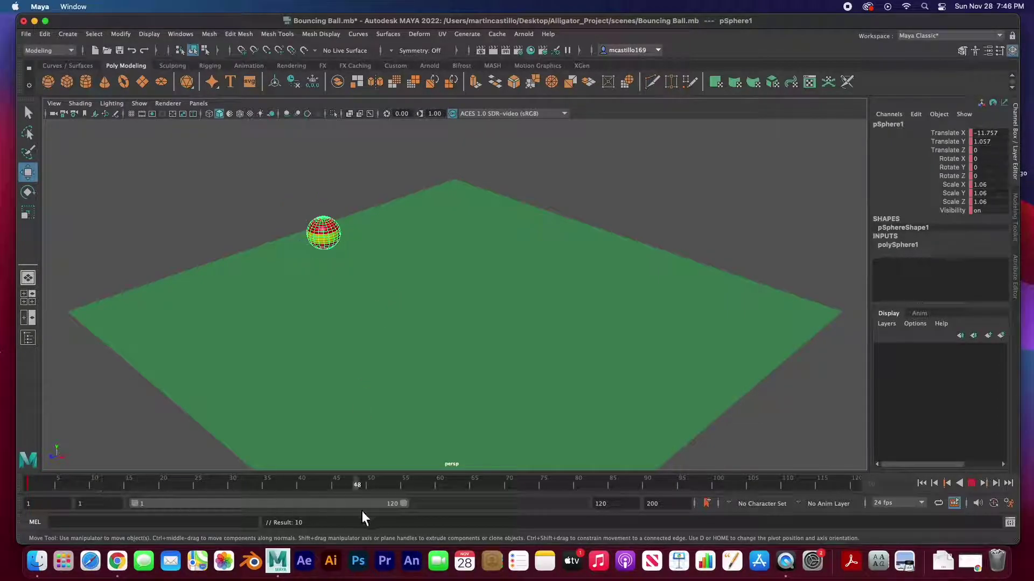
click(370, 484)
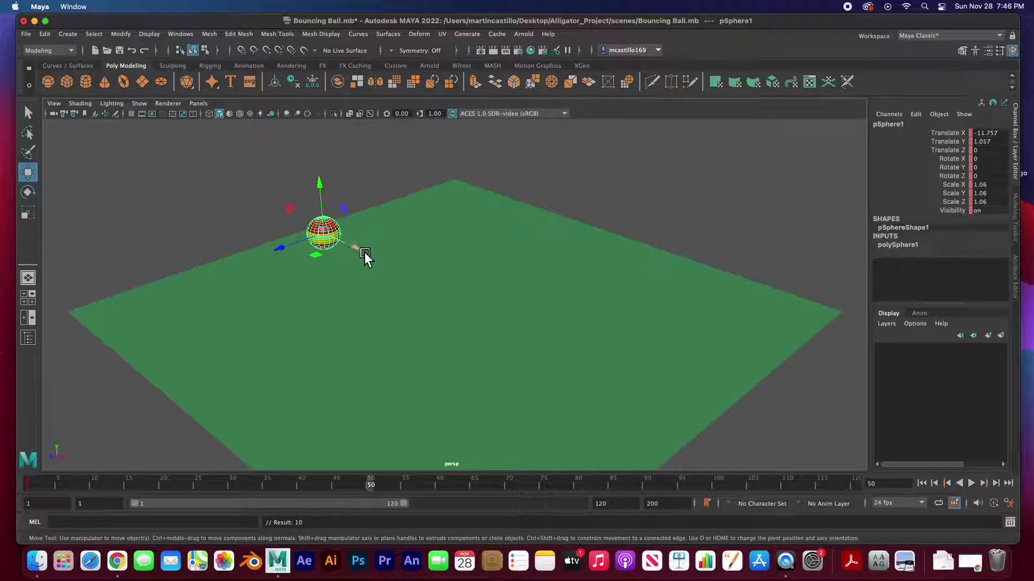
drag(360, 249, 754, 438)
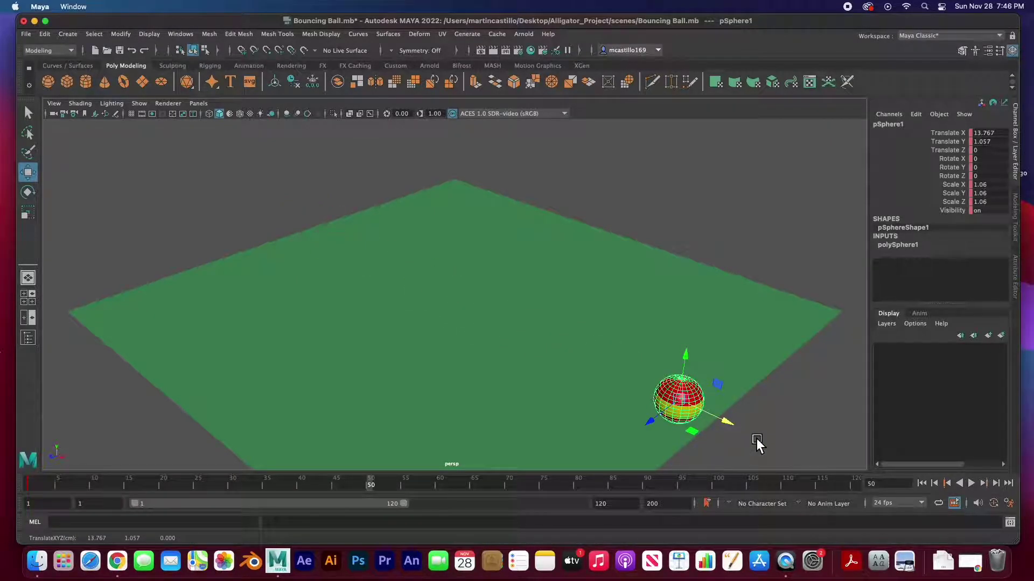
key(s)
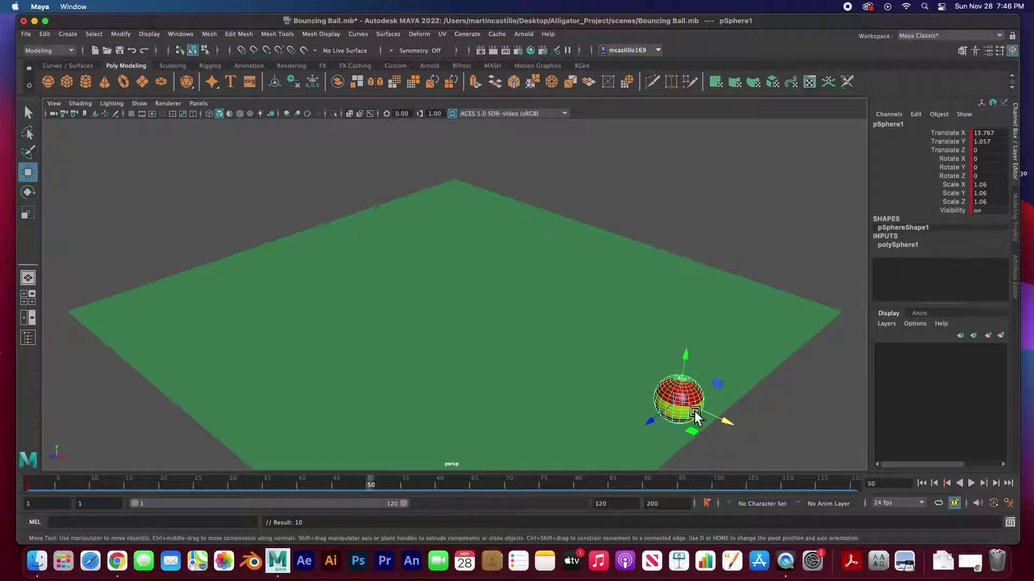
drag(370, 486, 441, 486)
click(590, 506)
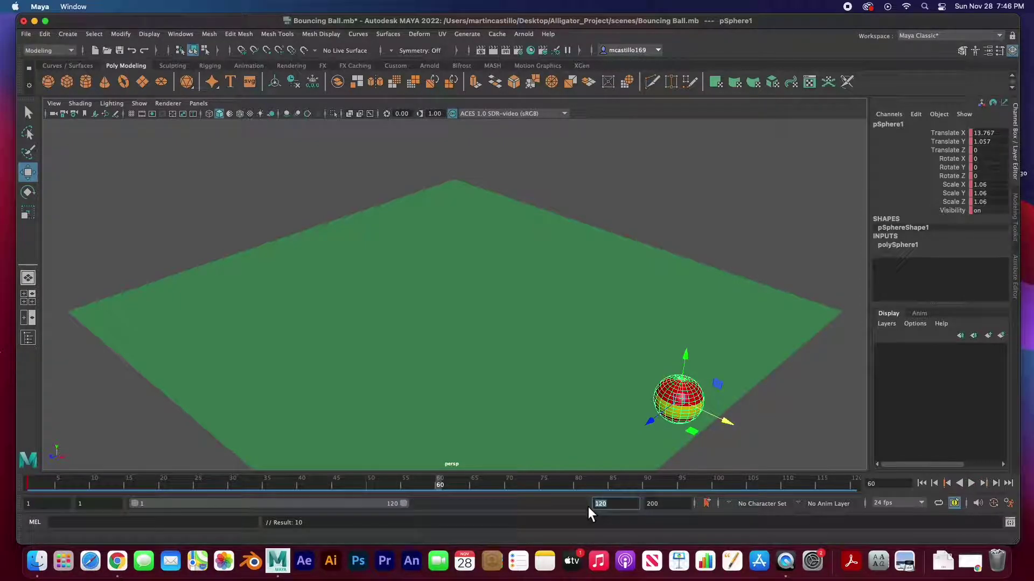
- Set the playback end frame to 60 and play from the start
text(60)
key(Return)
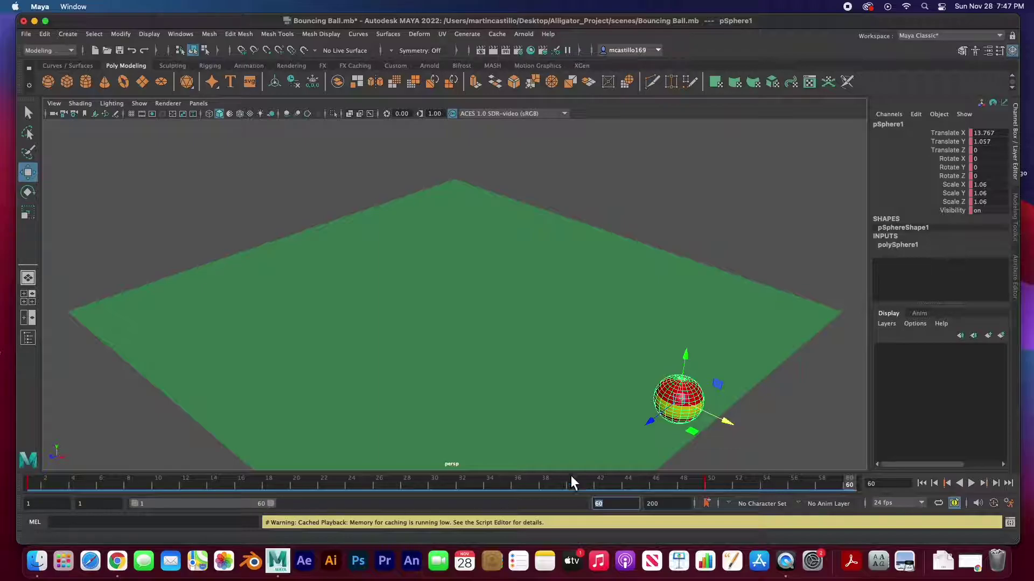
click(921, 483)
click(971, 484)
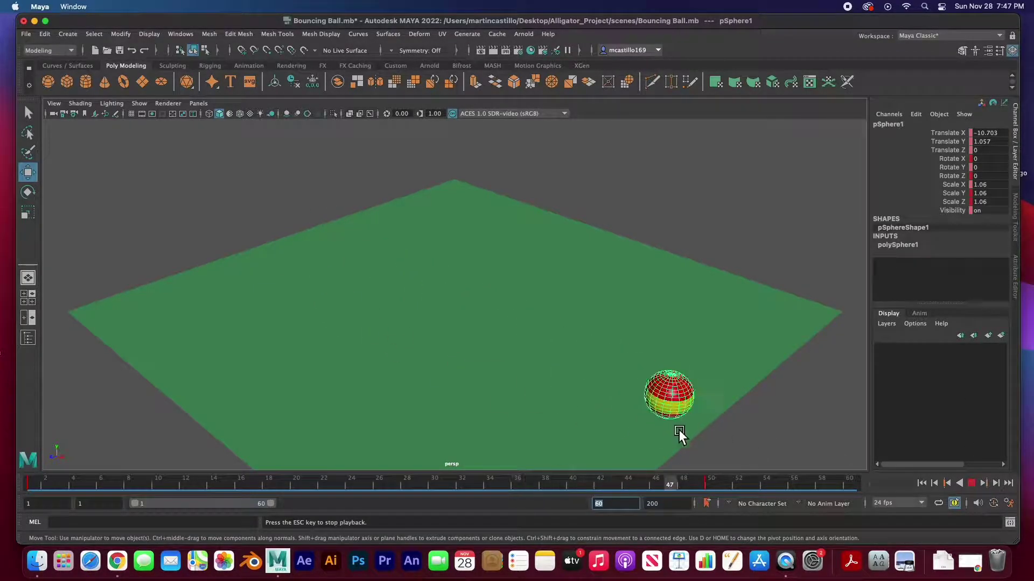
- Stop playback and step between the keys at frames 1 and 50
click(972, 483)
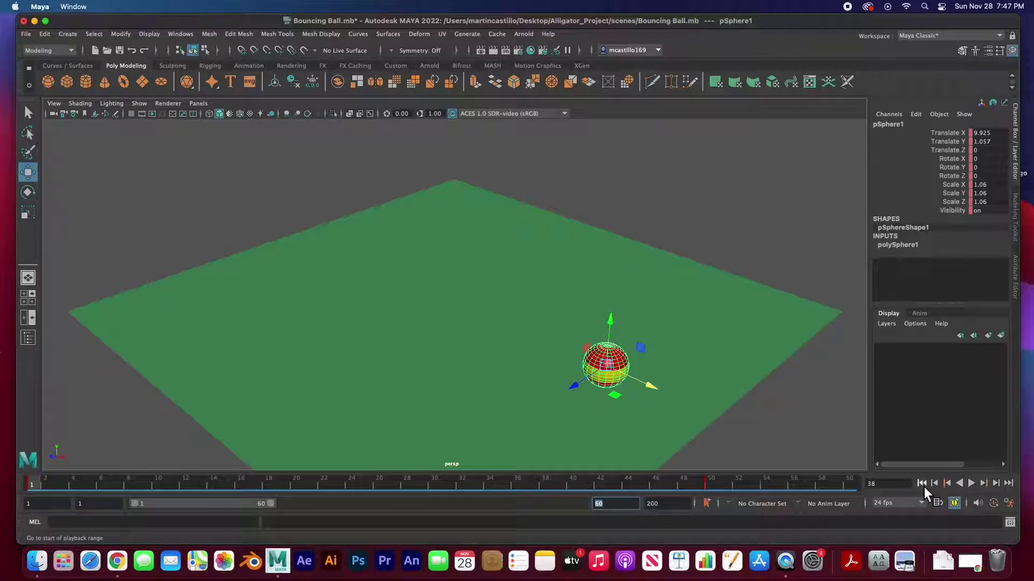
click(924, 487)
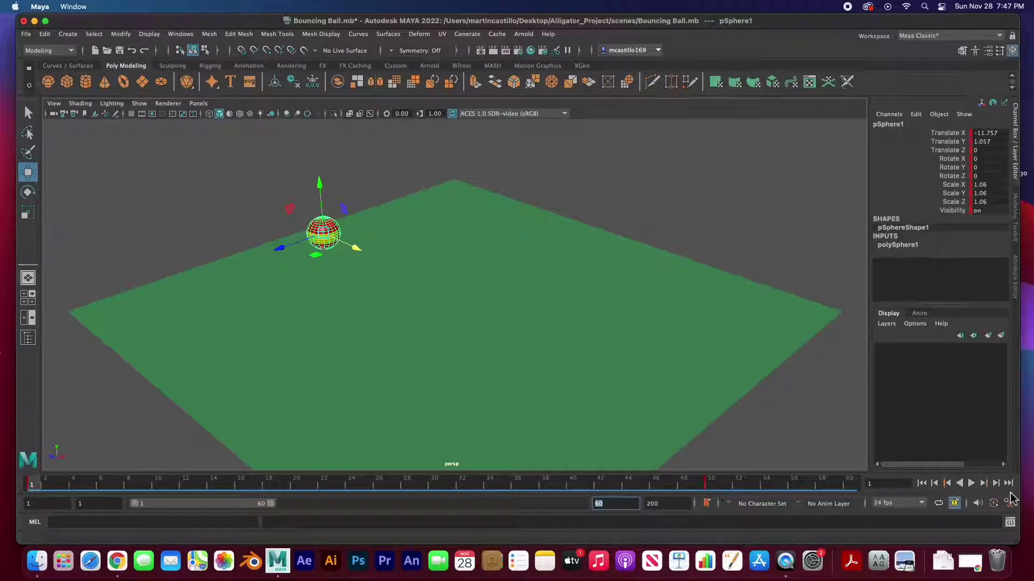
click(986, 485)
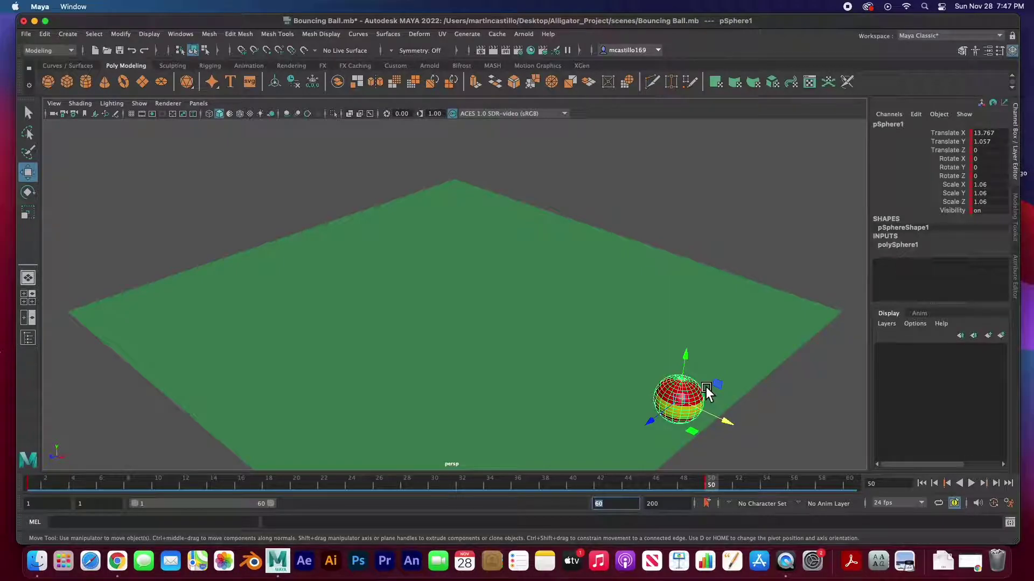
- Rotate the ball at frame 50 to Rotate Z -546.304 so it rolls
text(e)
click(696, 397)
key(e)
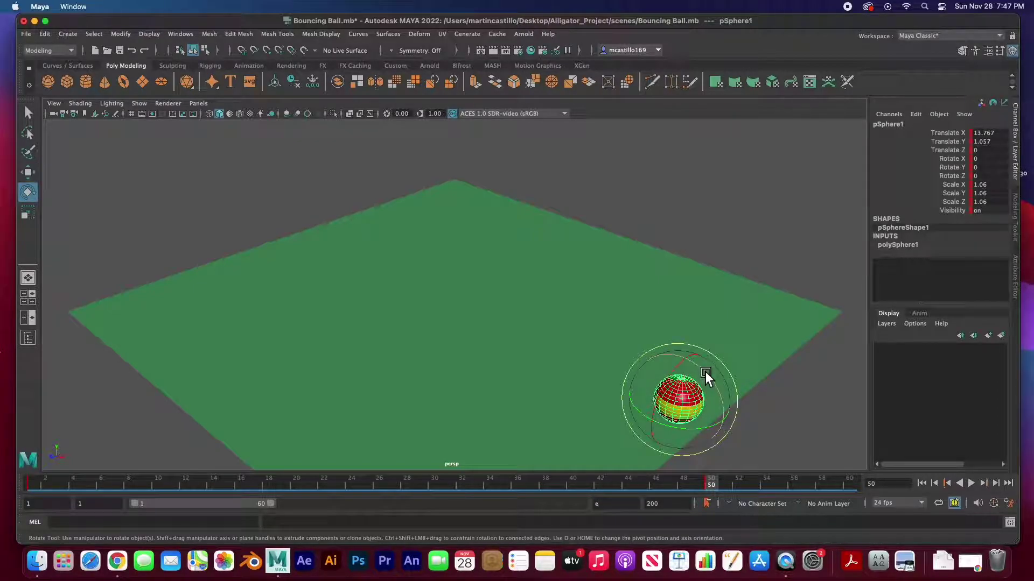
drag(708, 370, 725, 415)
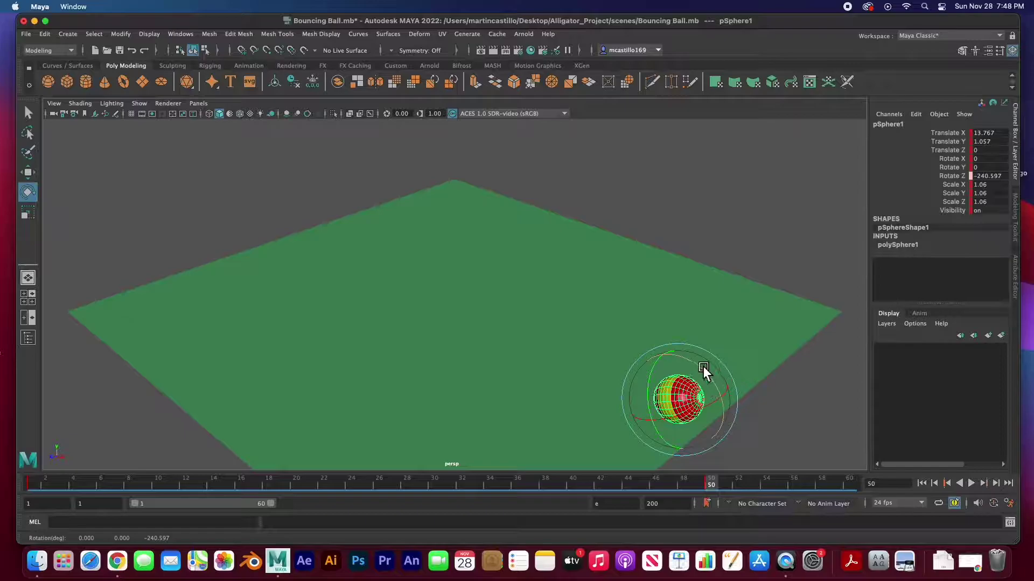
drag(703, 366, 731, 436)
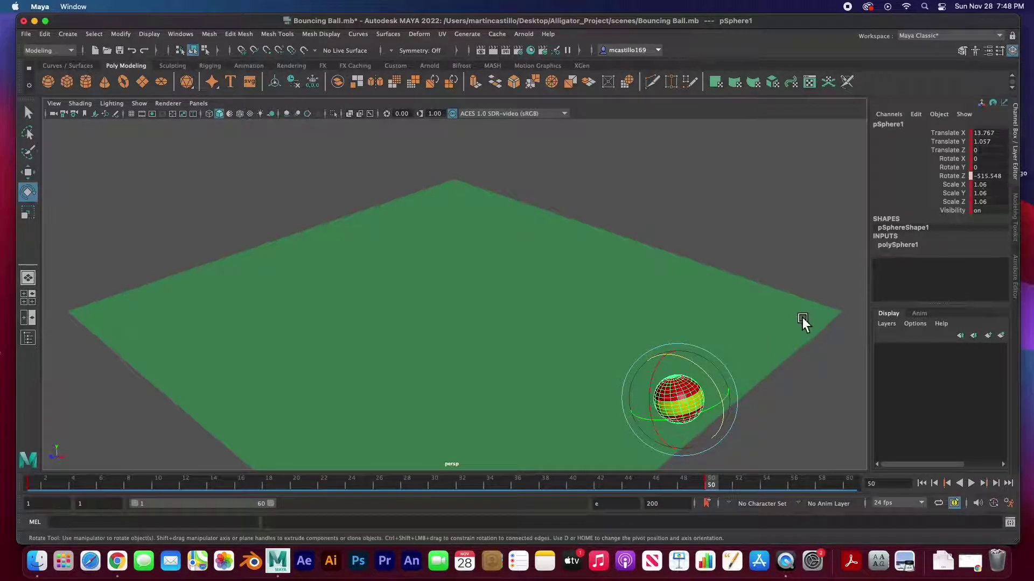
drag(702, 368, 734, 373)
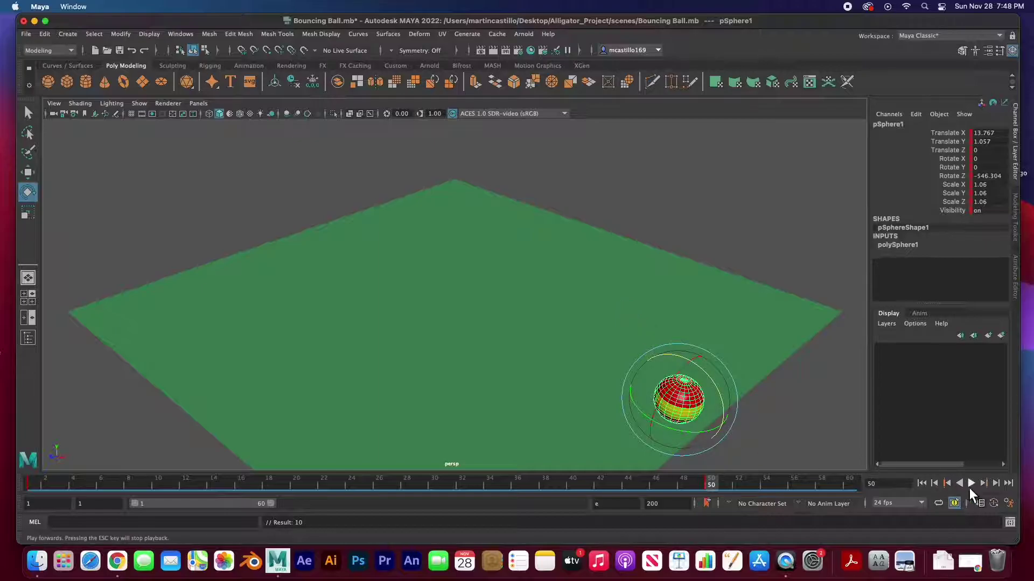
- Deselect the ball and play the roll from frame 1, stopping at frame 25
click(922, 484)
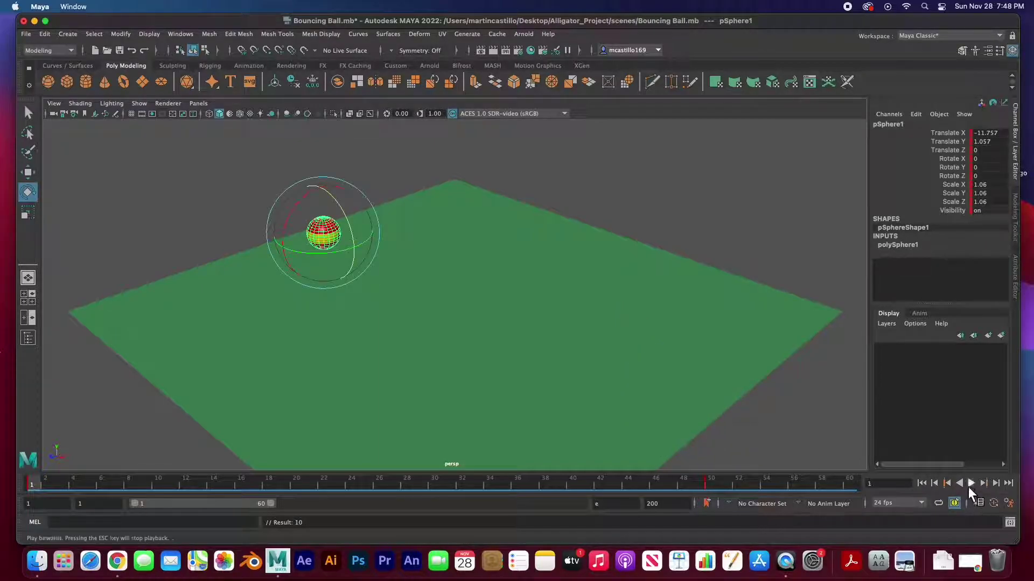
click(761, 235)
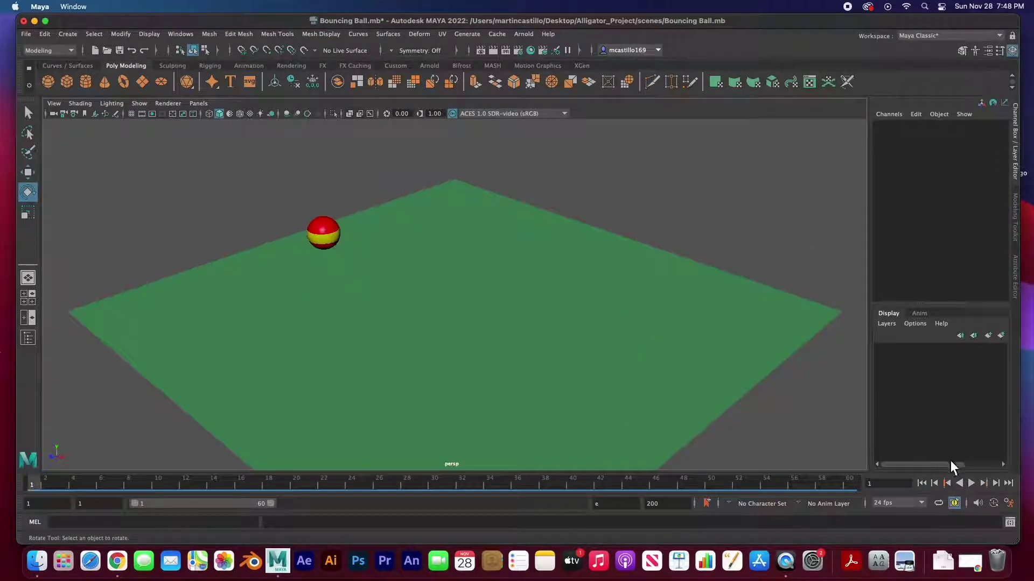
click(972, 484)
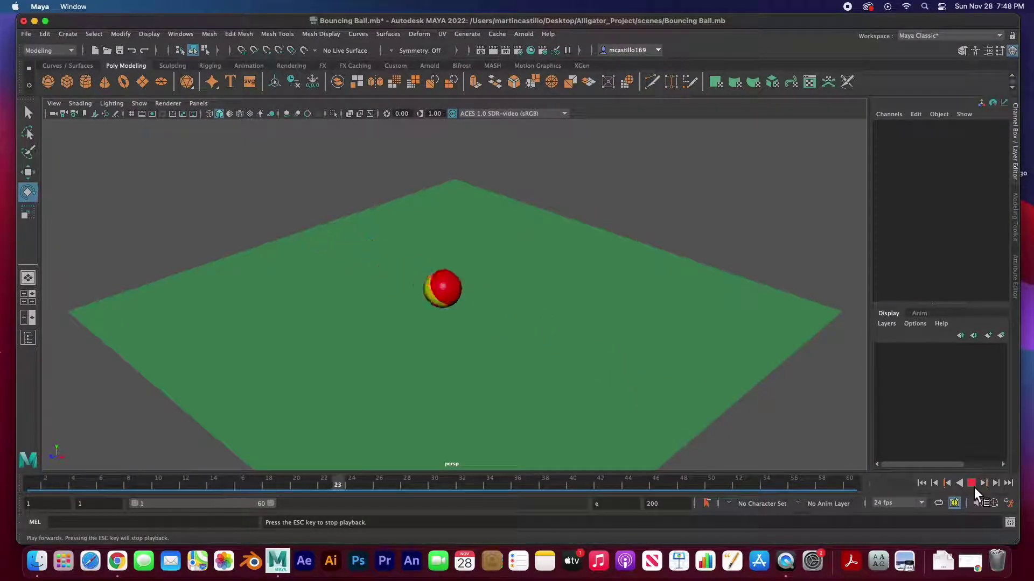
click(973, 485)
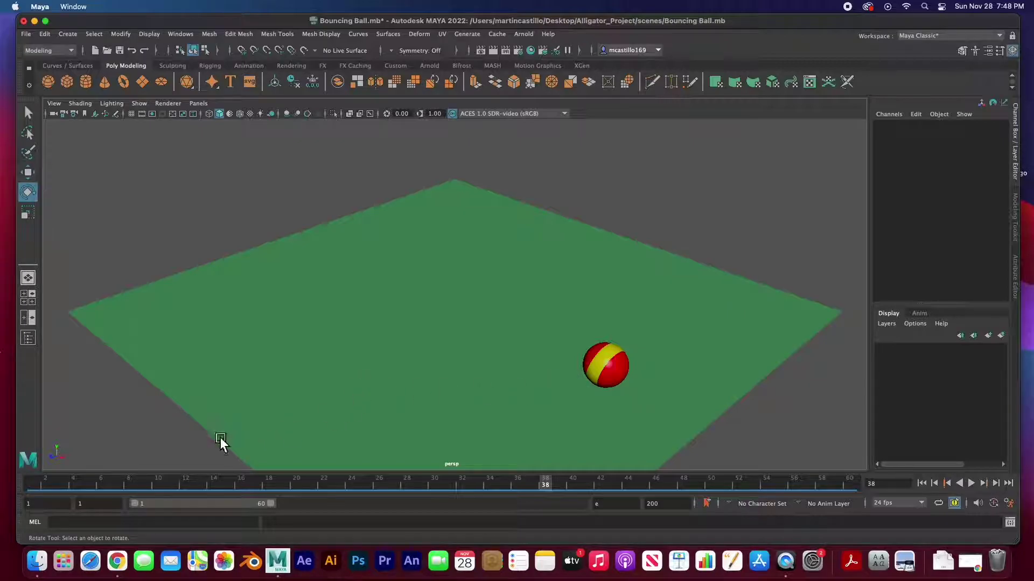
key(alt+v)
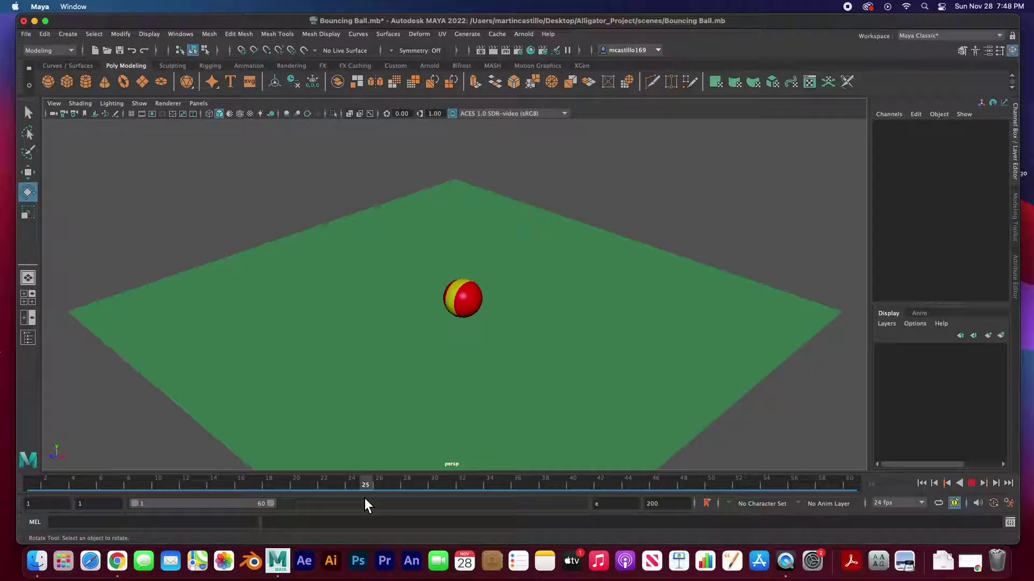
key(alt+v)
- Key the ball grounded at frame 25 and raised to Translate Y 6.192 at frame 12
click(462, 298)
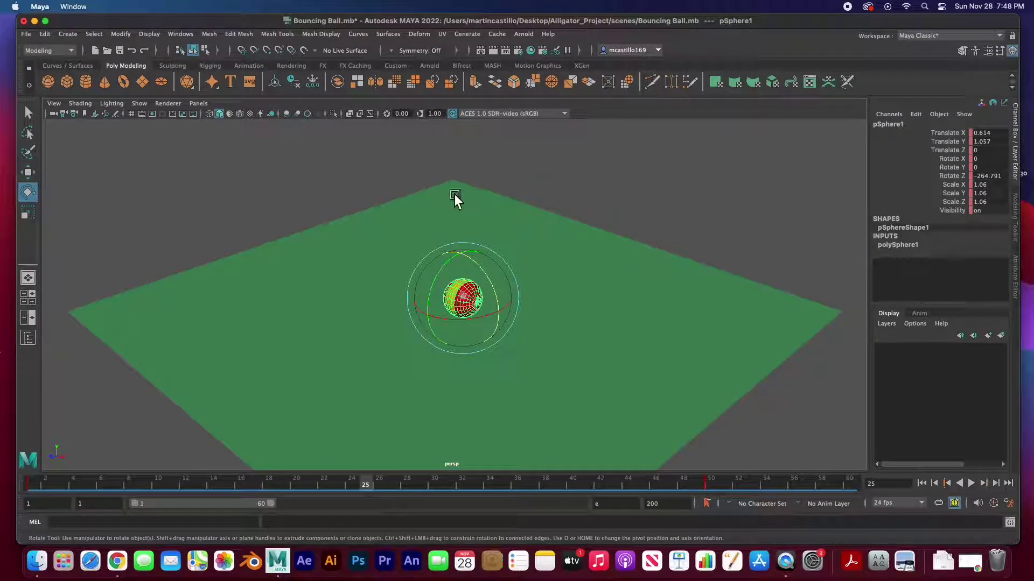
key(s)
drag(370, 483, 186, 495)
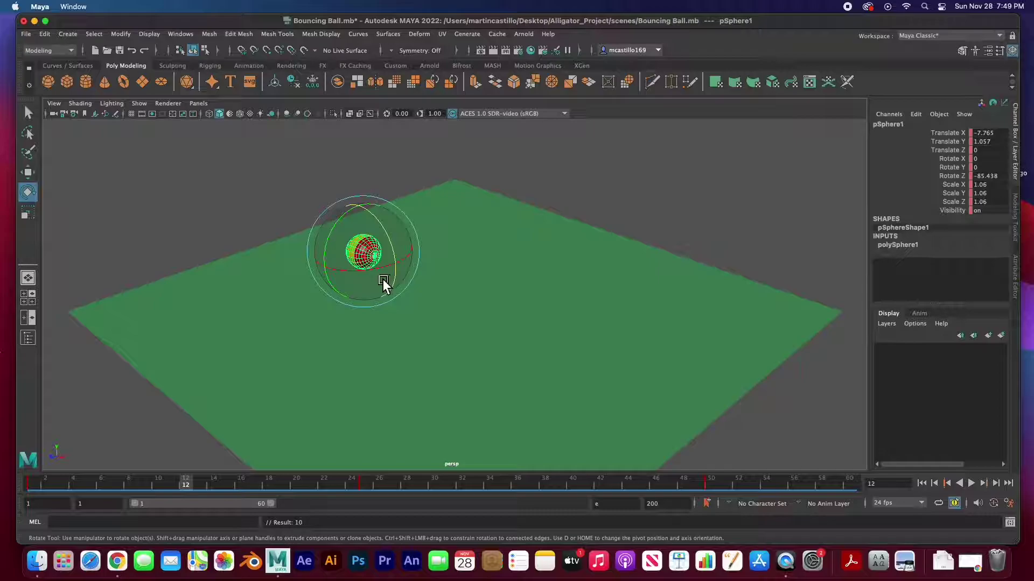
key(w)
drag(365, 223, 366, 135)
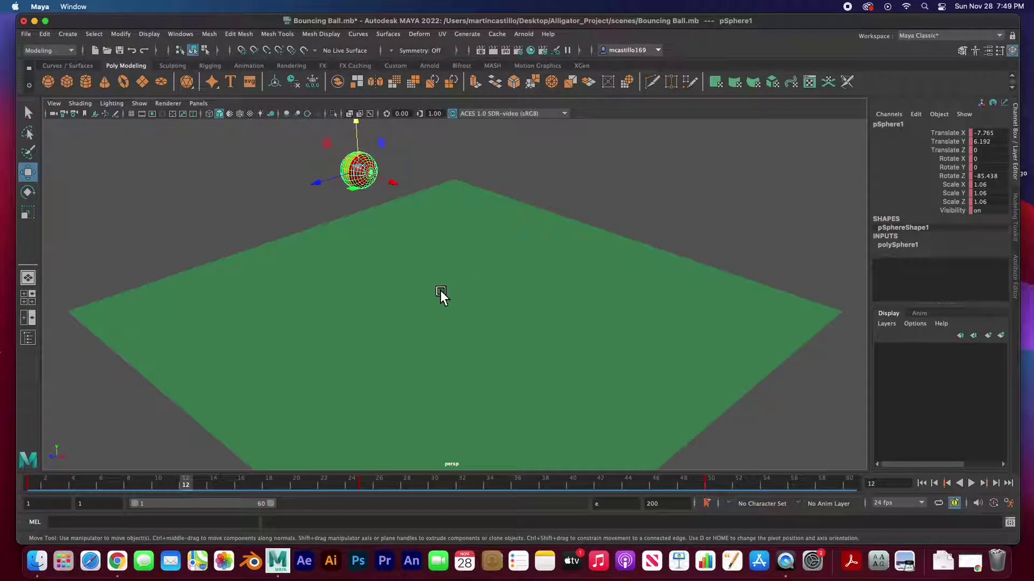
key(s)
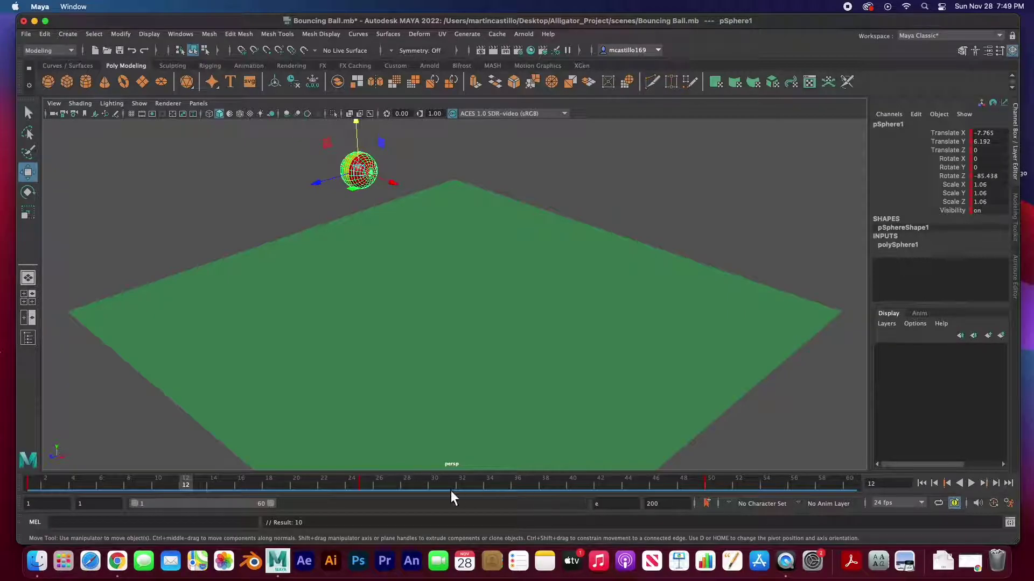
- Raise the ball to Translate Y 6.444 at frame 36 and key it
key(alt+v)
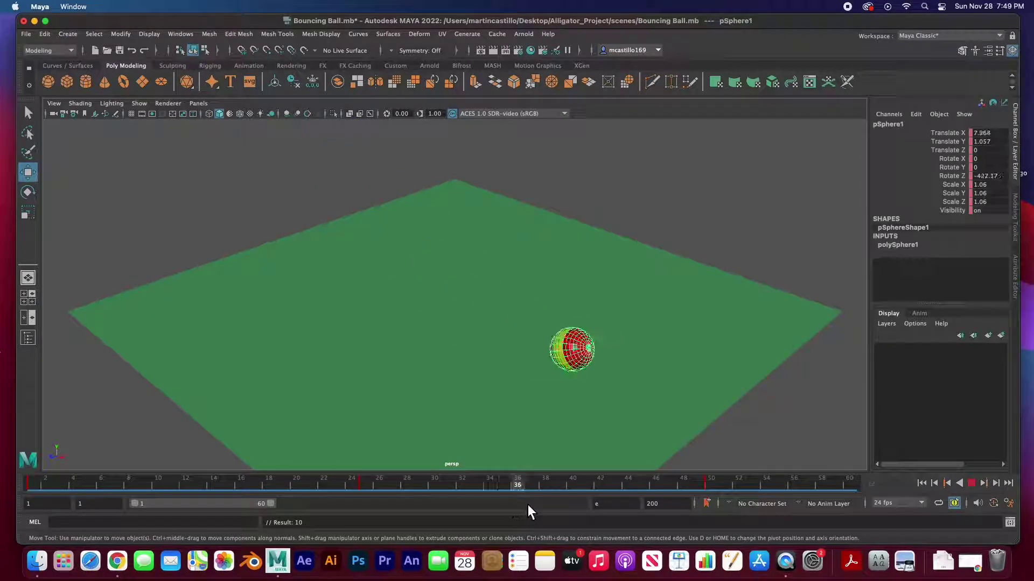
key(alt+v)
drag(580, 306, 585, 199)
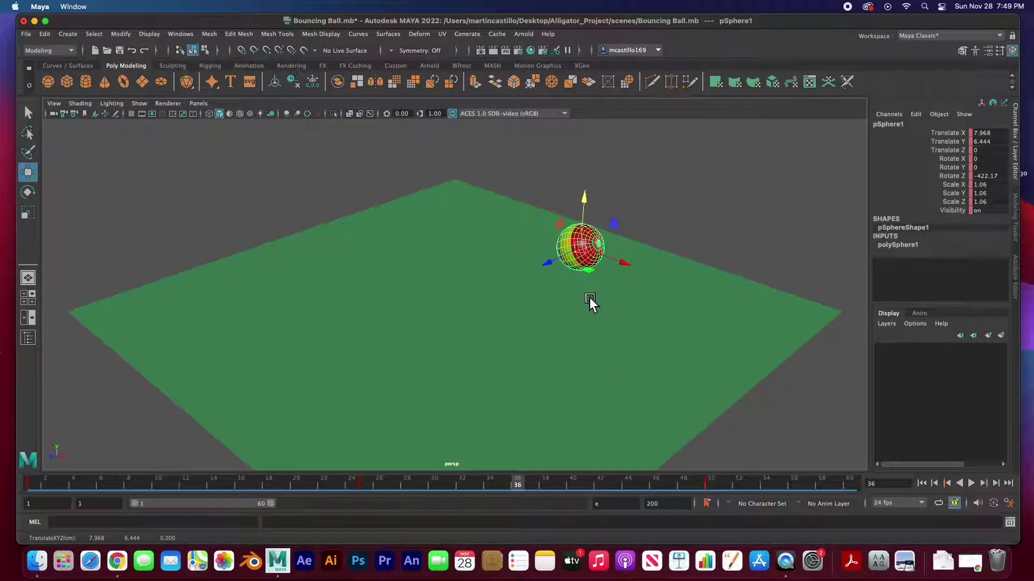
key(s)
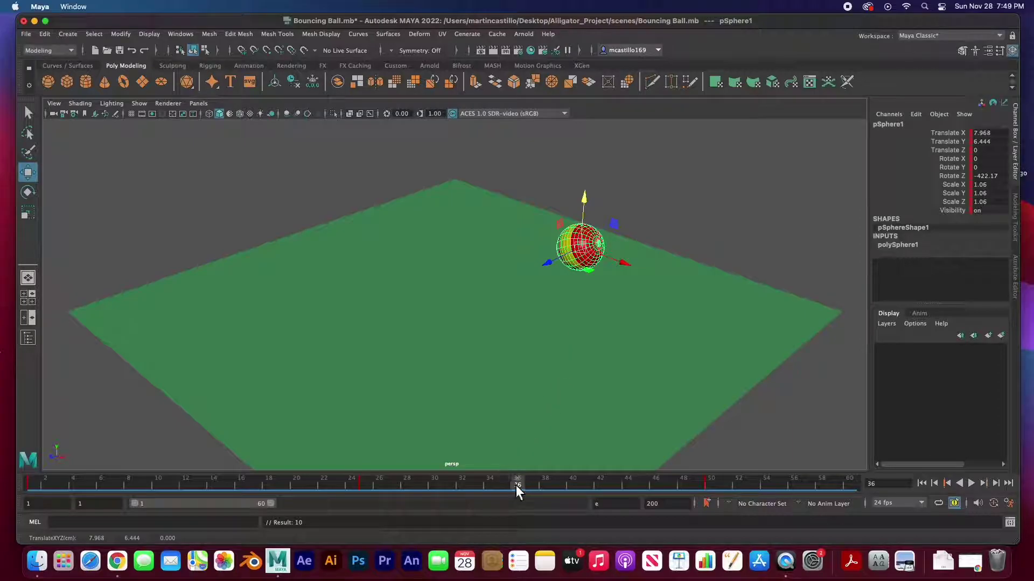
- Play the bounce from frame 1 at a lower camera angle, stopping at frame 15
click(921, 483)
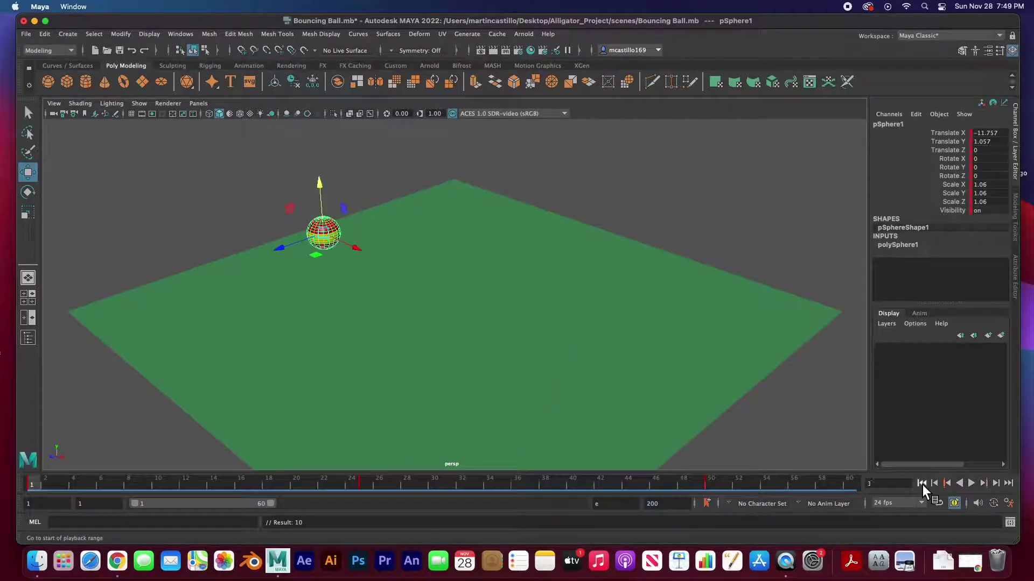
click(974, 486)
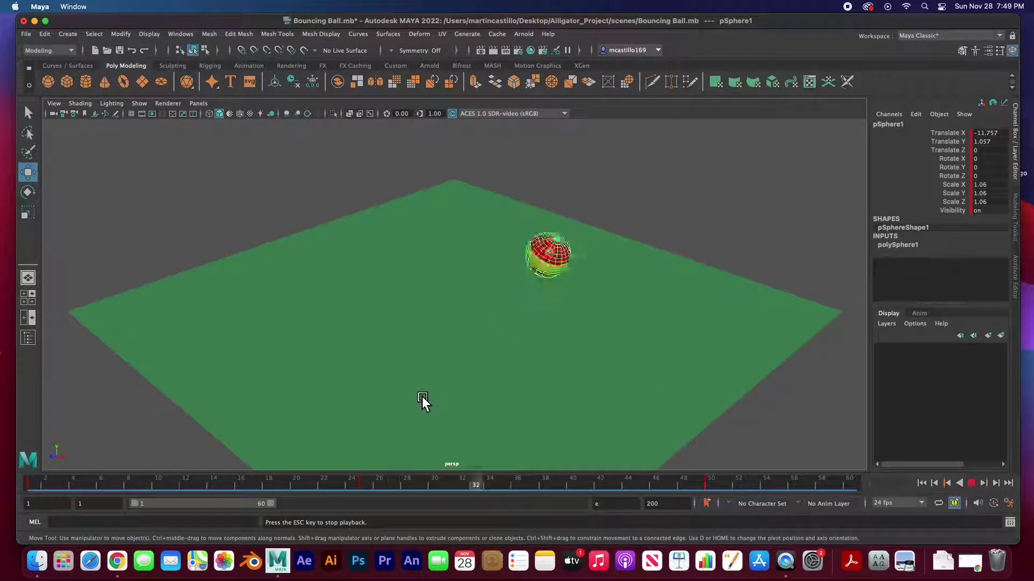
alt+drag(362, 390, 386, 366)
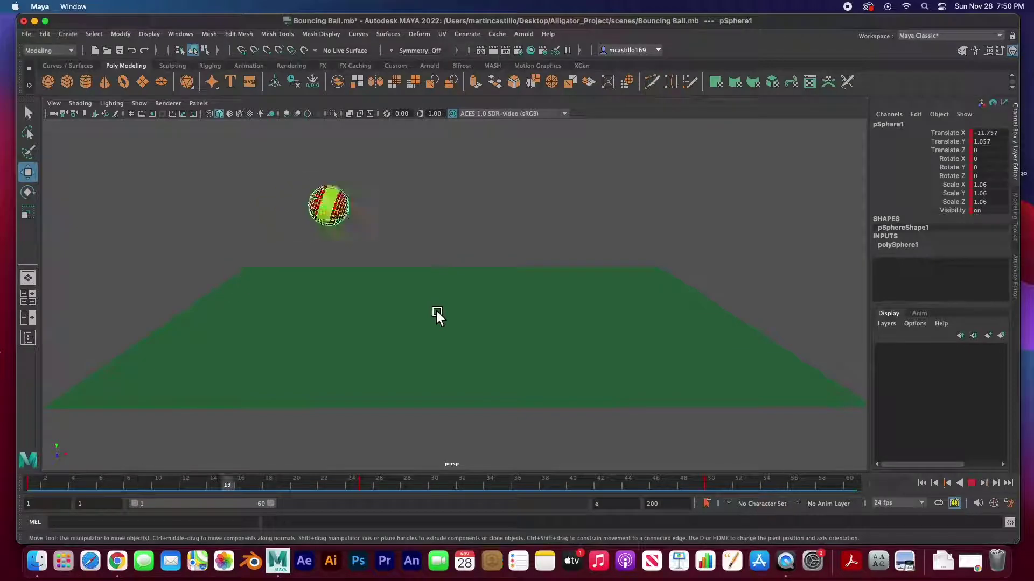
click(971, 484)
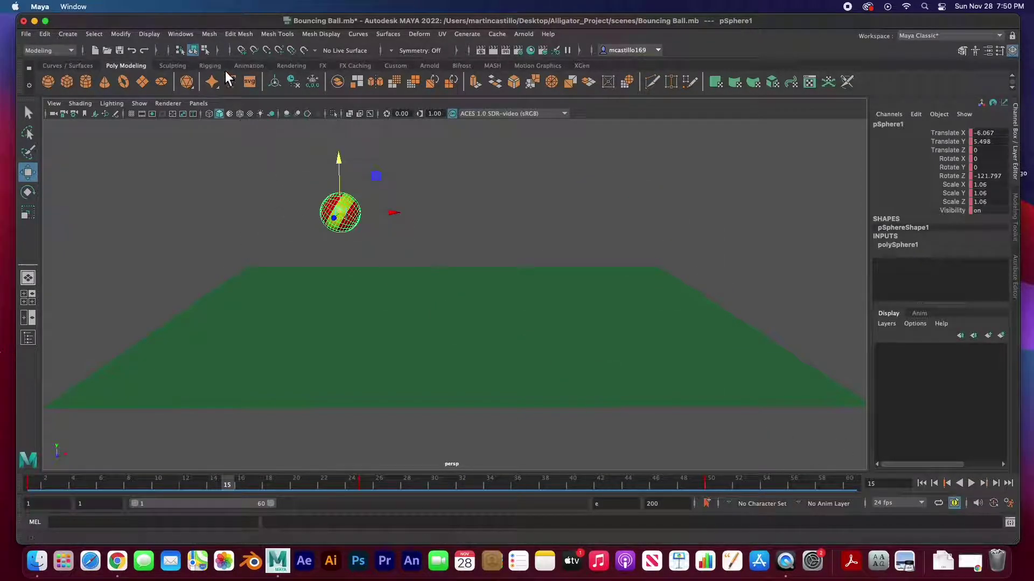
- Open the Graph Editor from Windows > Animation Editors
click(171, 36)
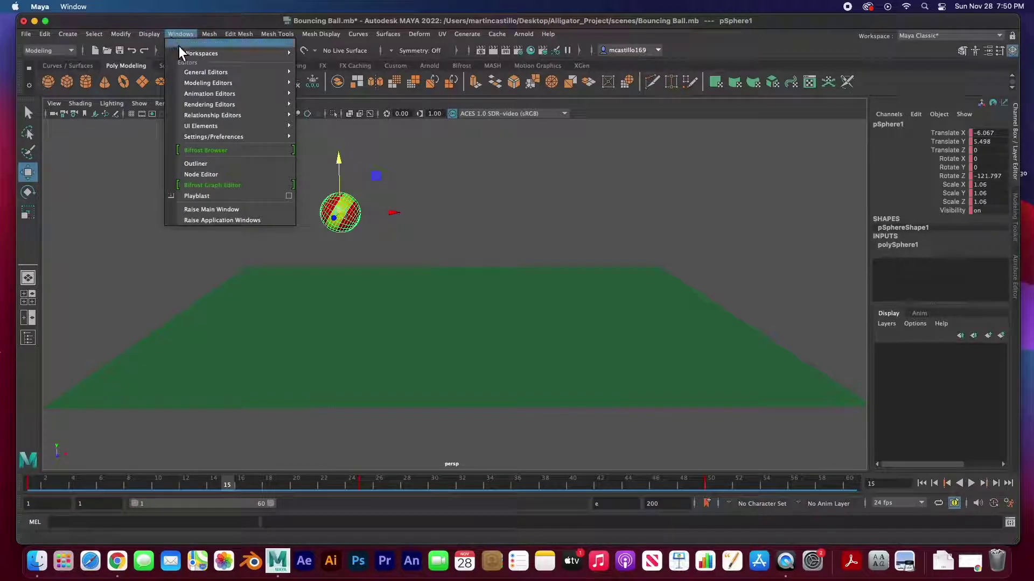
mouse_move(199, 95)
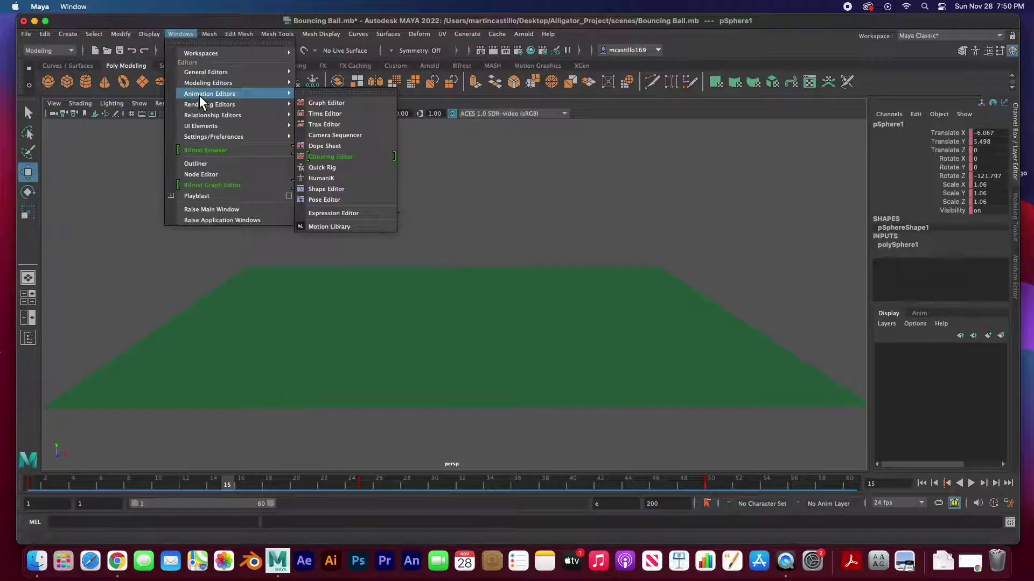
click(319, 104)
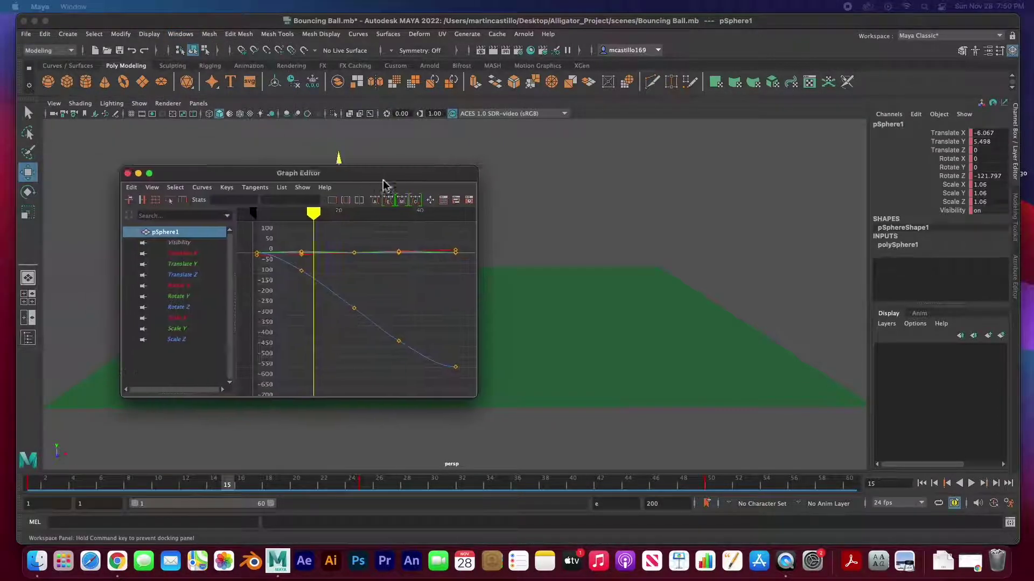
- Widen the Graph Editor and move it lower so the ball stays visible in the viewport
drag(383, 182, 369, 200)
drag(469, 418, 837, 387)
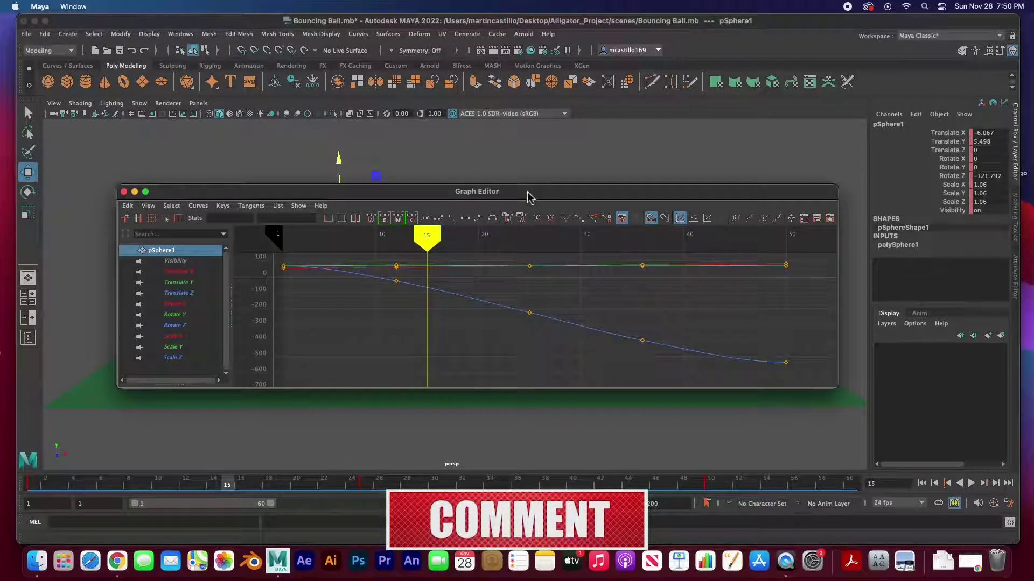
drag(531, 194, 529, 351)
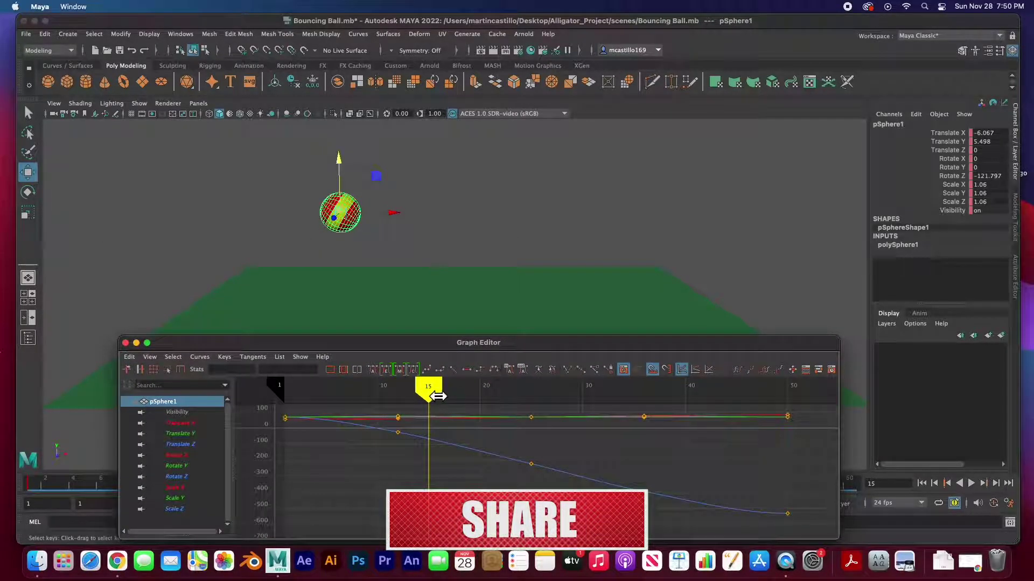
click(456, 257)
- Isolate the ball's Translate Y curve and play the bounce from frame 1, then stop
alt+middle_drag(456, 257, 460, 240)
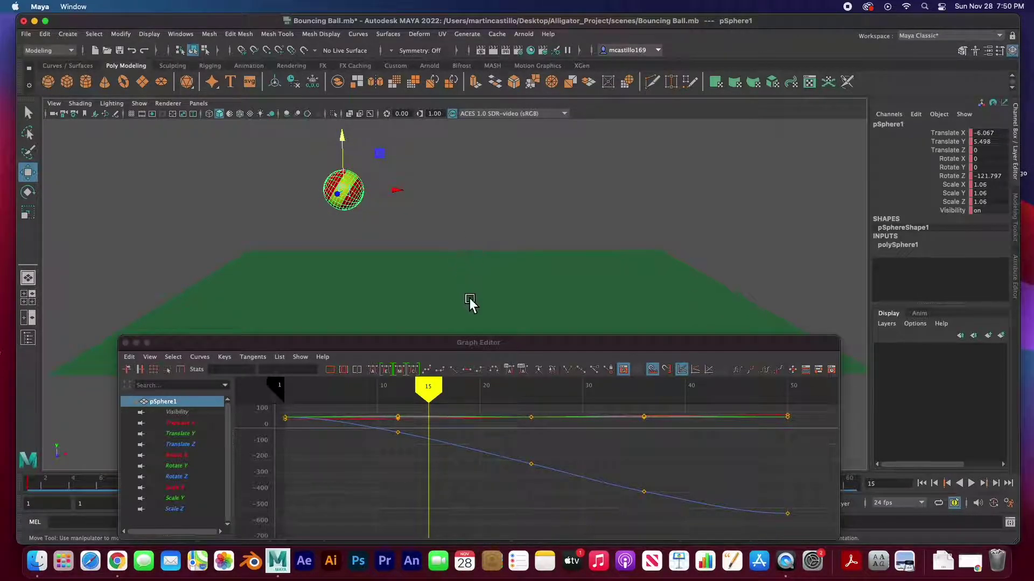
click(179, 434)
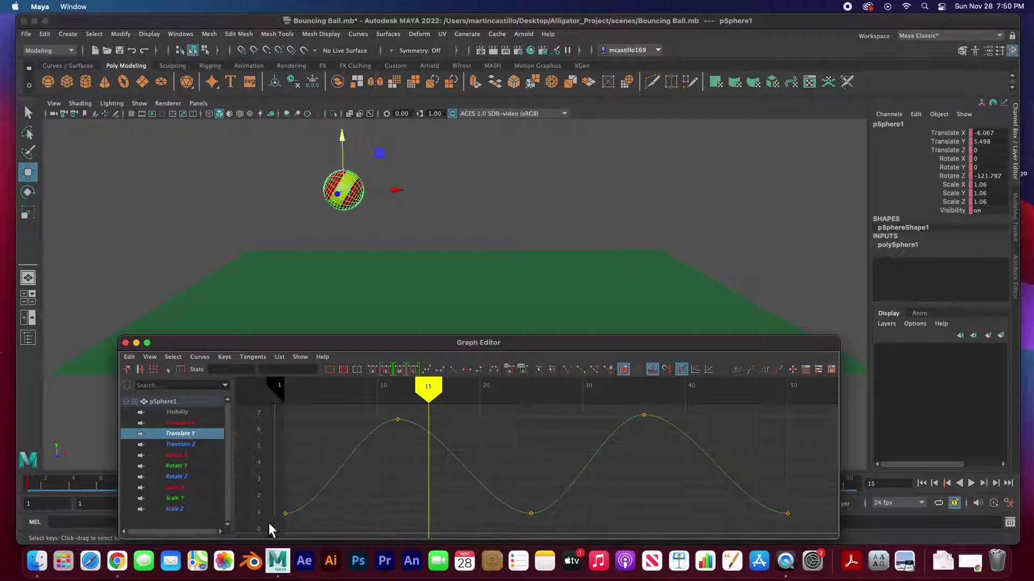
drag(428, 395, 285, 394)
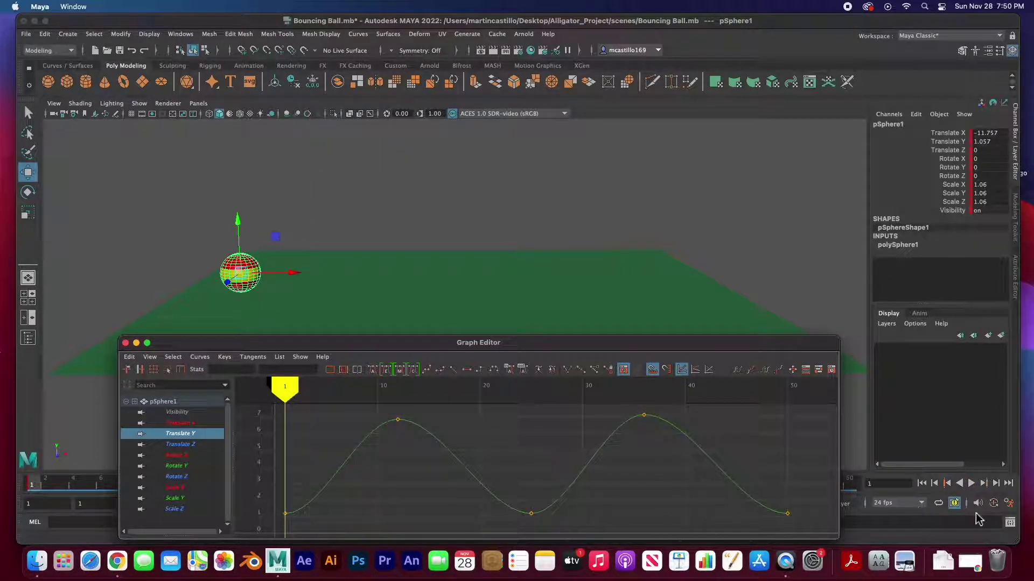
click(971, 484)
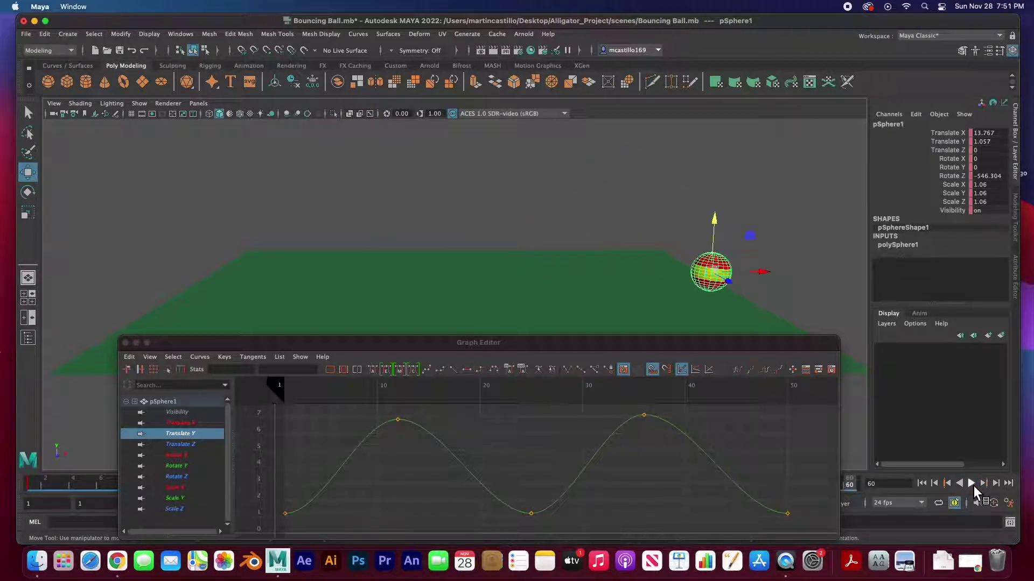
click(285, 397)
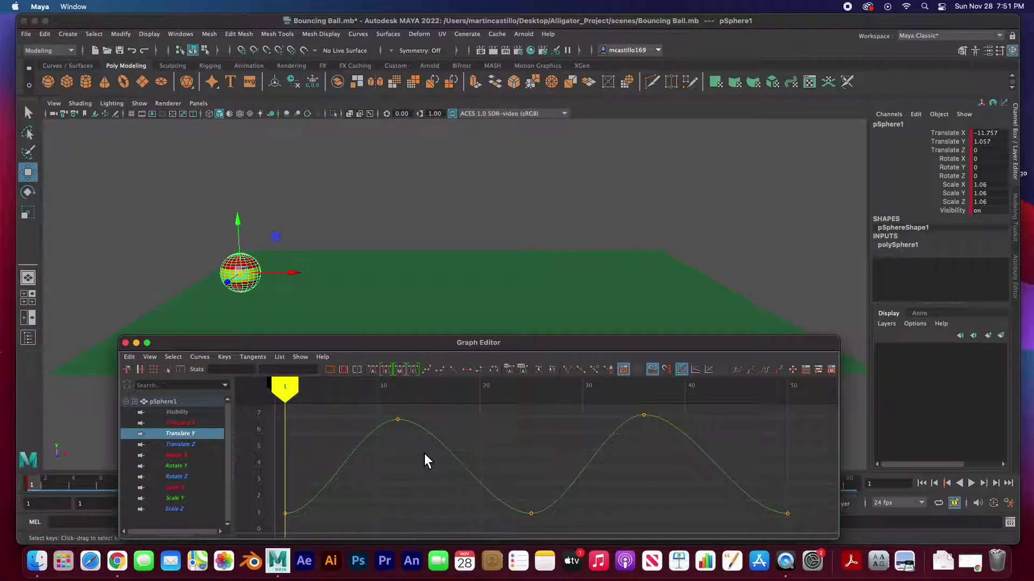
- Break the frame 25 key's tangents and steepen the descent and rise around it
click(533, 514)
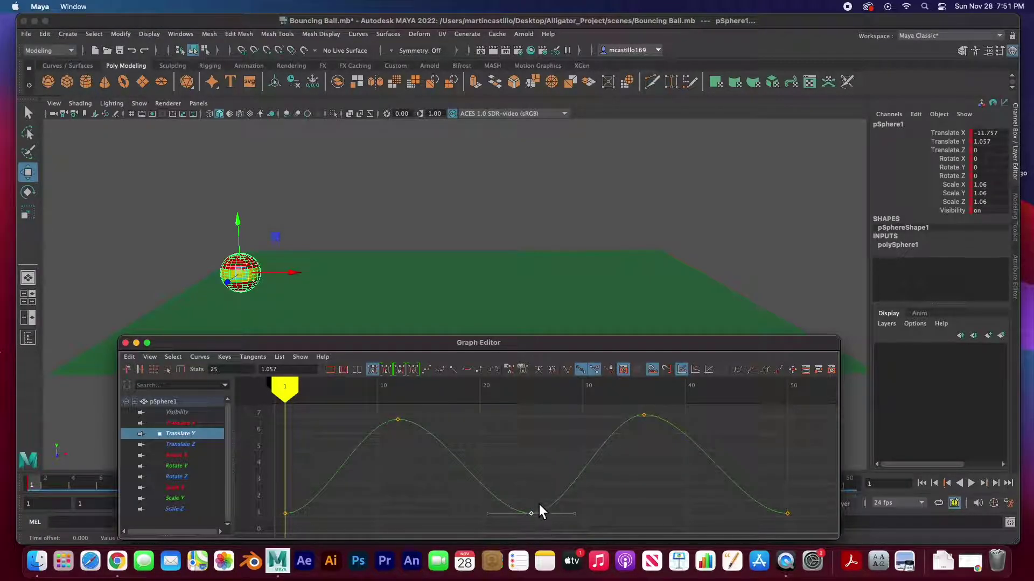
click(572, 374)
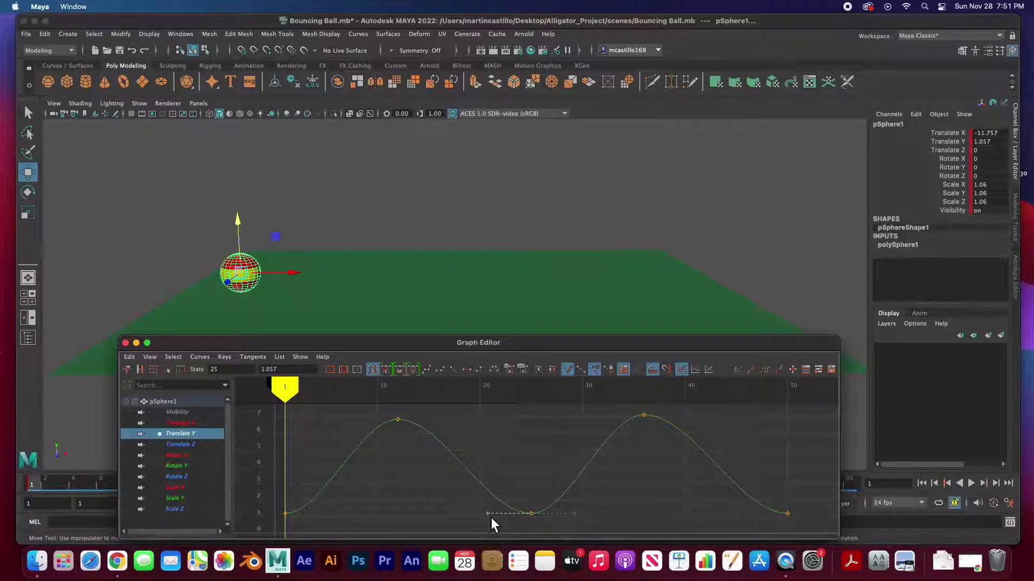
drag(490, 515, 518, 484)
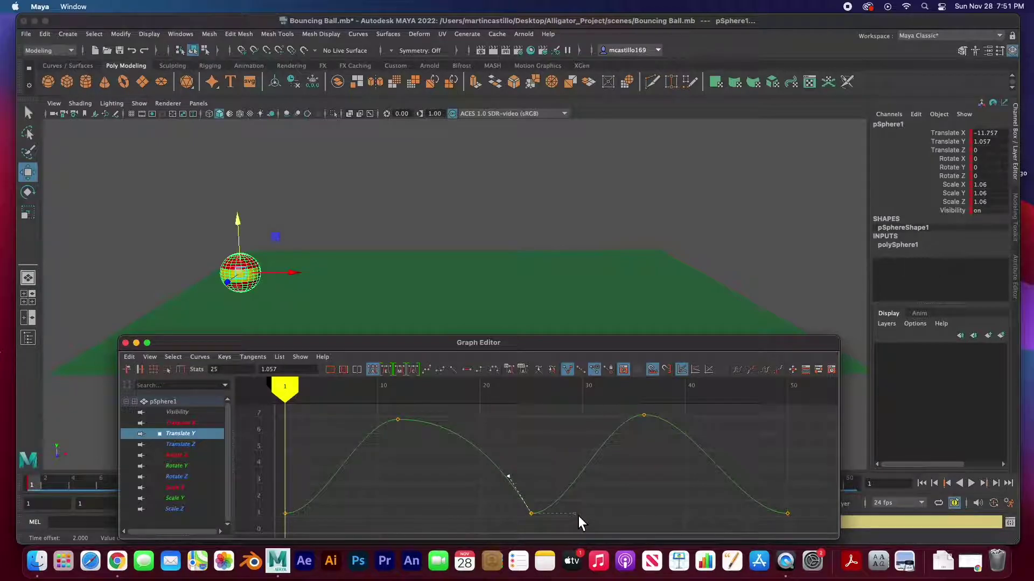
drag(580, 519, 550, 488)
- Break the frame 1 key's tangents and steepen the ball's launch
click(312, 529)
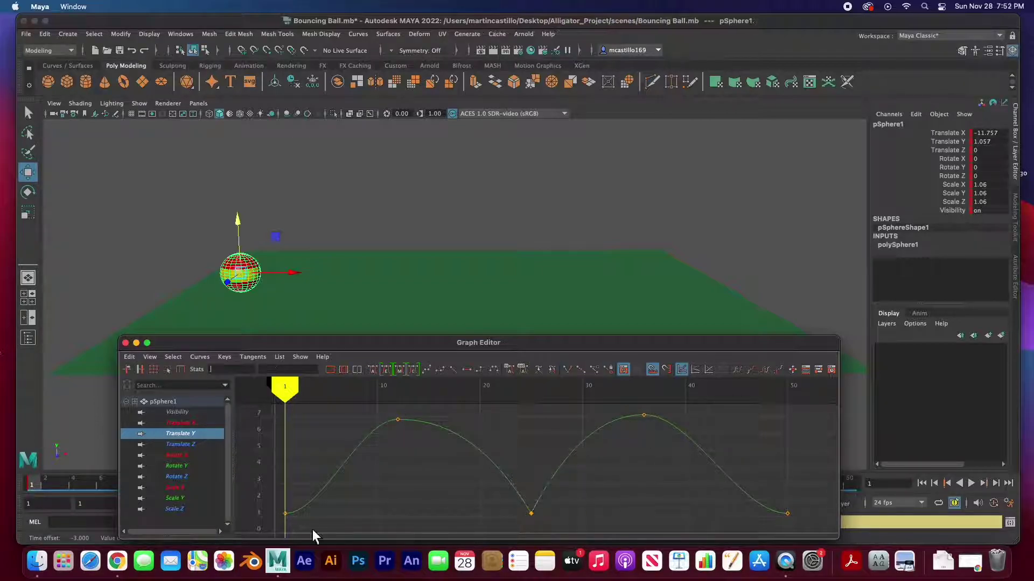
click(283, 521)
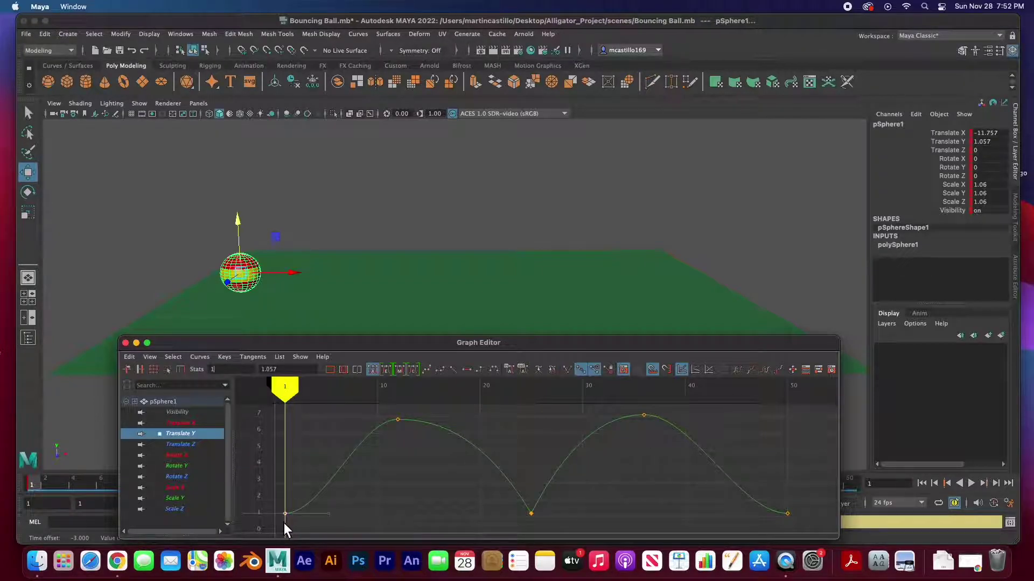
click(568, 371)
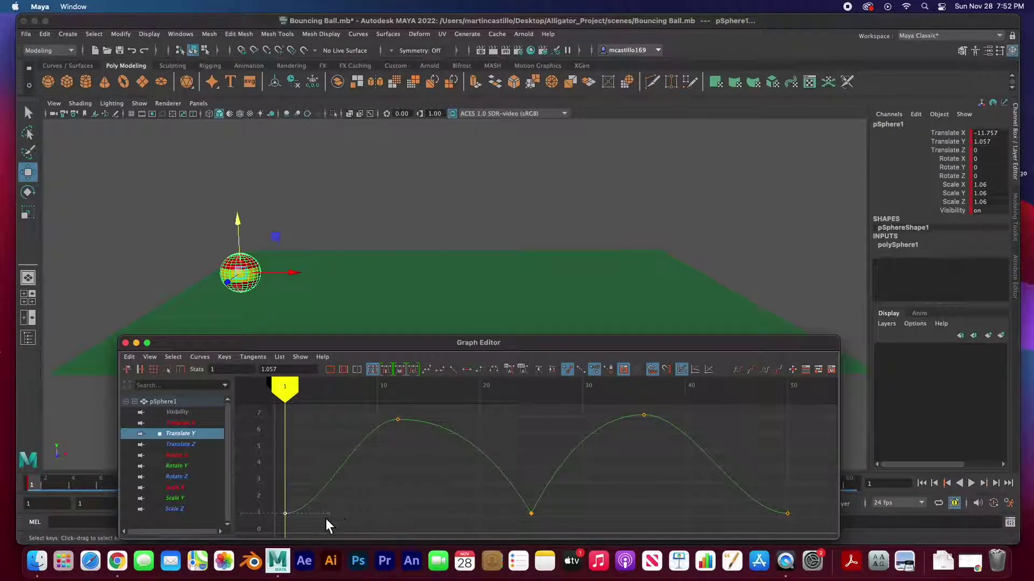
drag(330, 515, 305, 476)
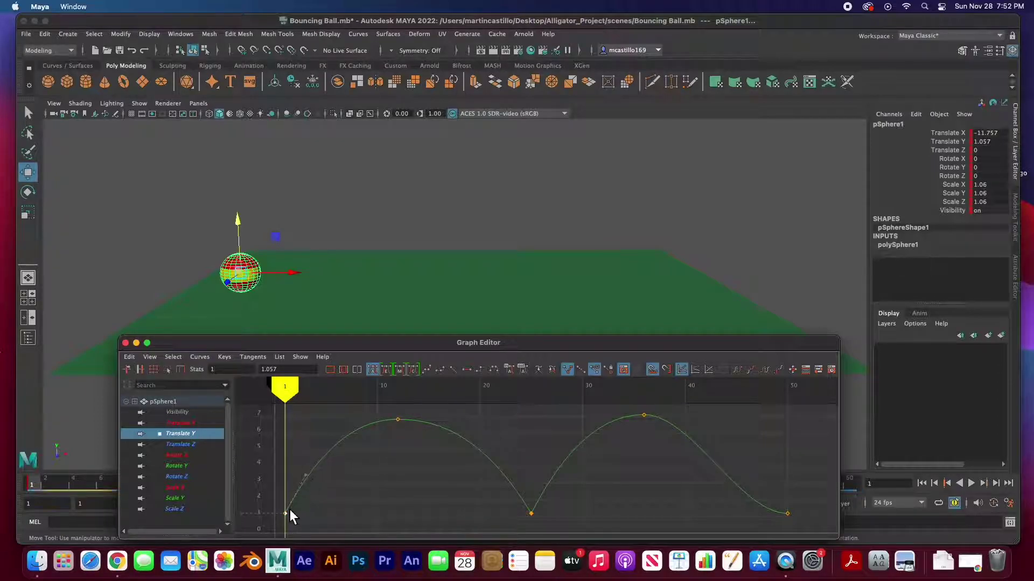
- Adjust the frame 50 key's incoming tangent for a sharp final landing, then deselect everything
click(788, 514)
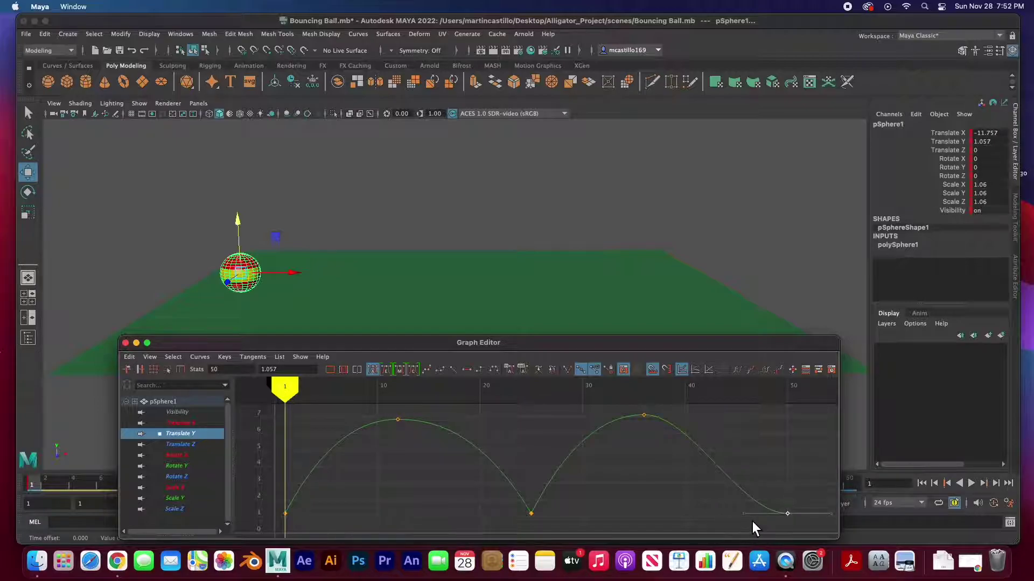
drag(748, 515, 755, 496)
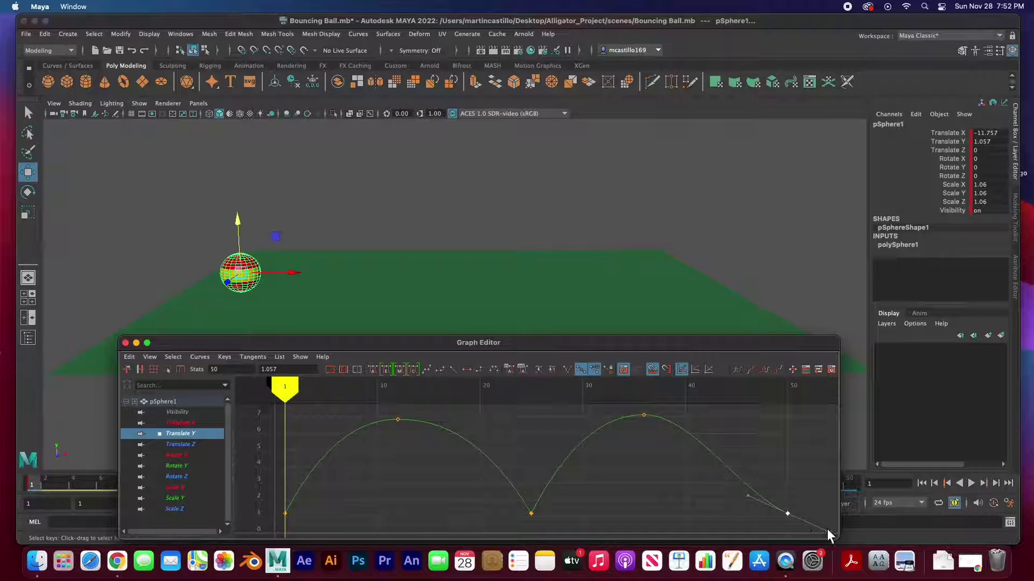
drag(751, 498, 748, 521)
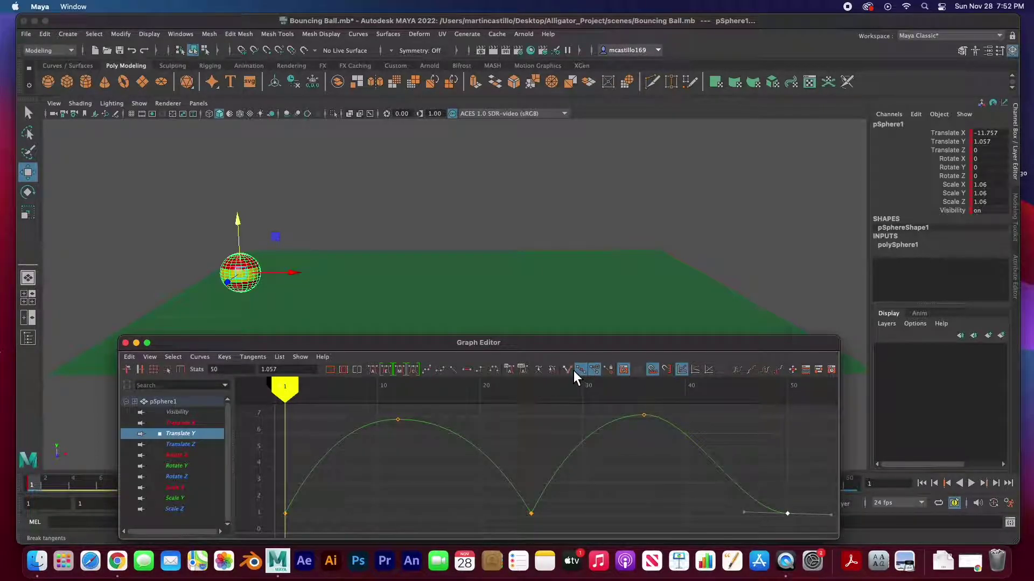
drag(748, 515, 770, 480)
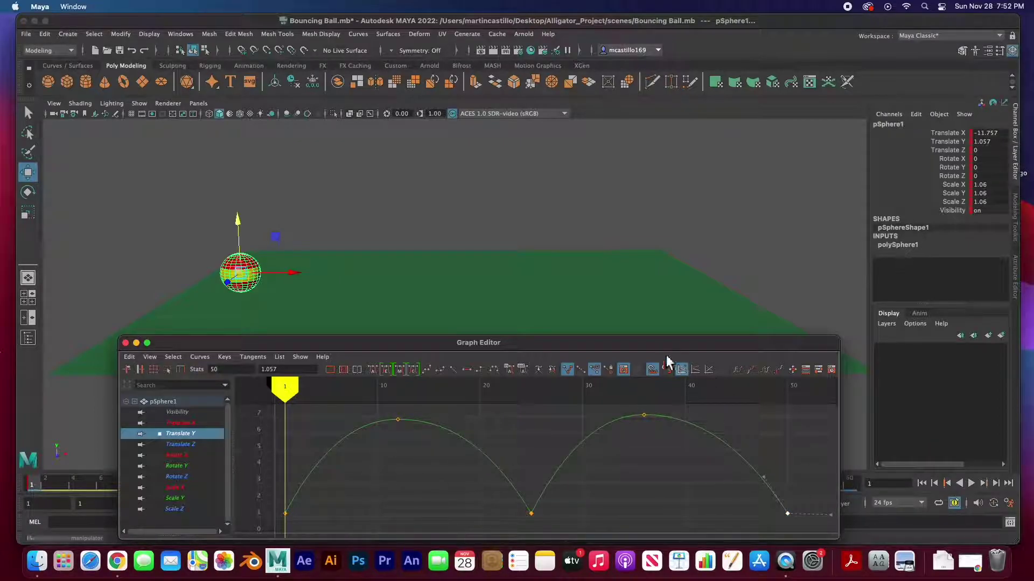
click(422, 300)
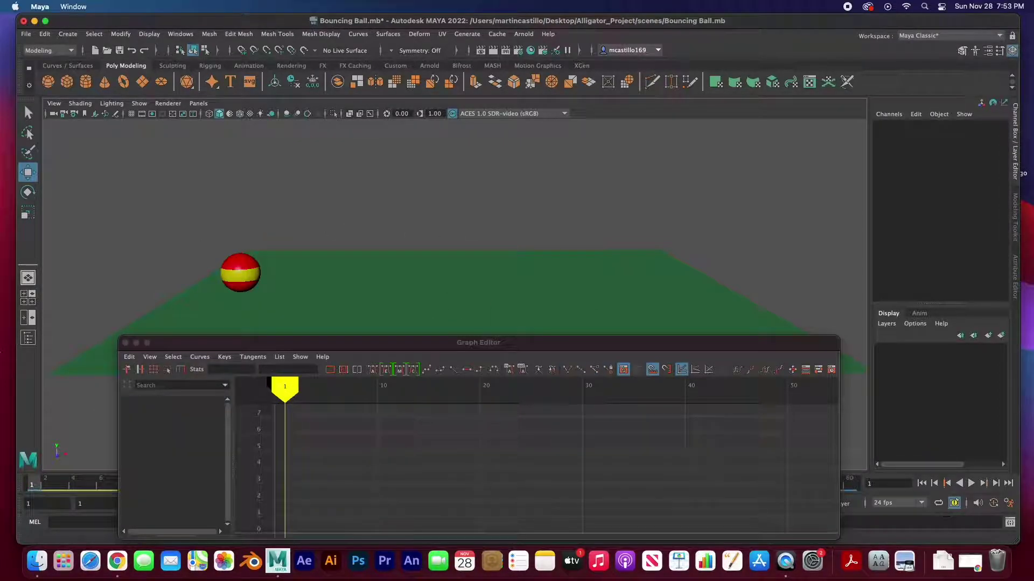
- Play the reshaped bounce of the striped ball across the green plane
click(971, 489)
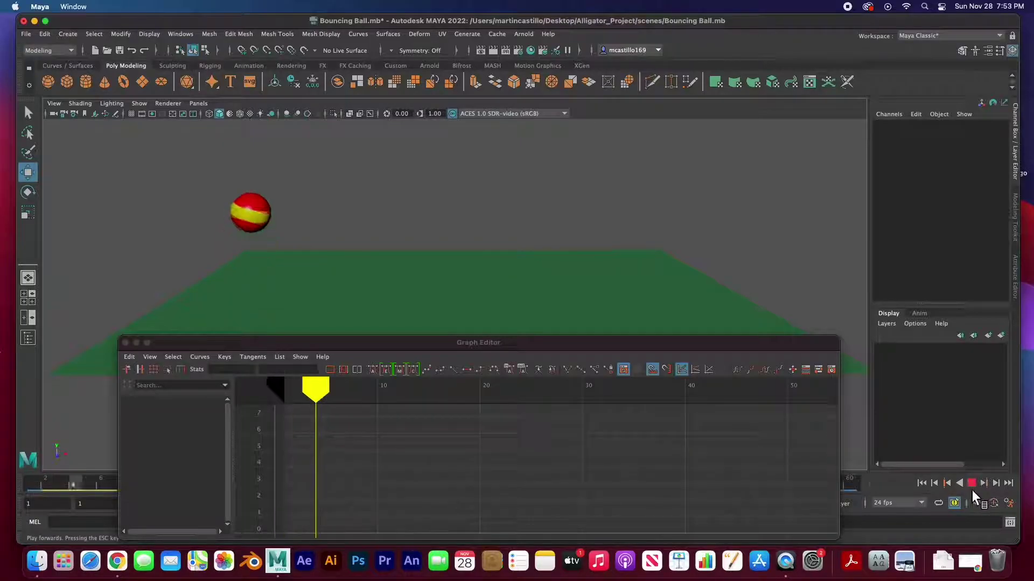